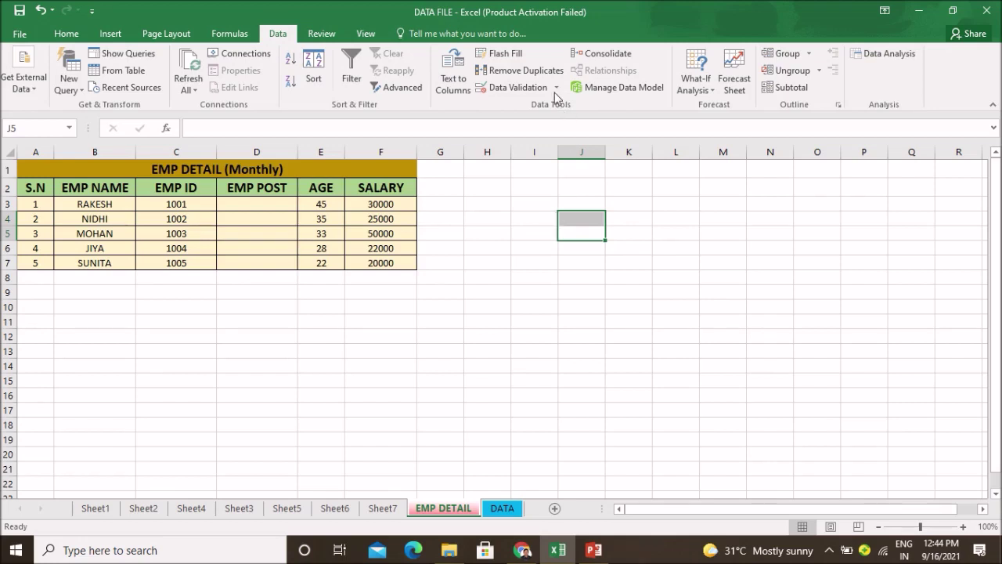
Look over the Data Validation options and the DATA sheet's post list without changing anything.
{"action": "left_click", "coordinate": [528, 93]}
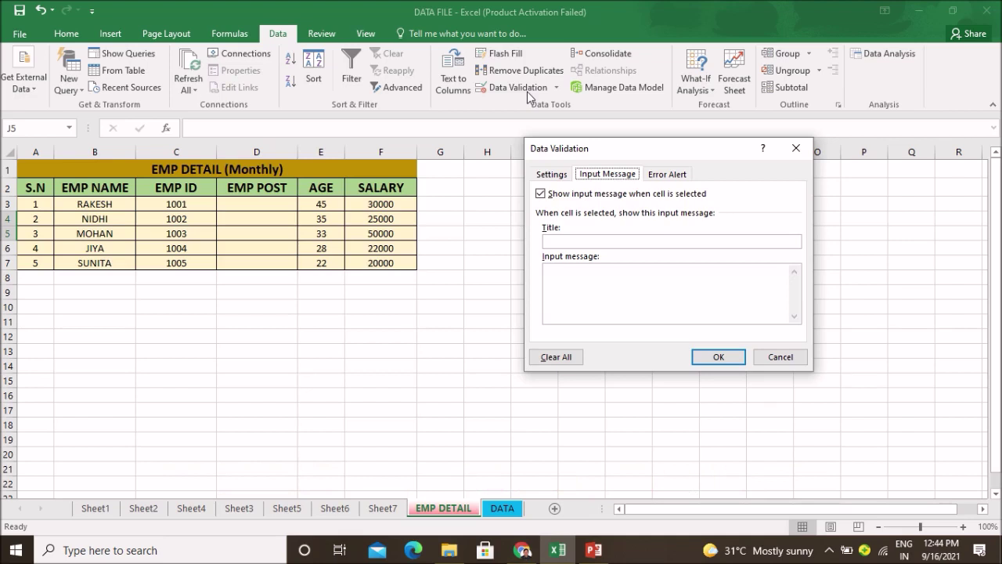
{"action": "left_click", "coordinate": [551, 174]}
{"action": "left_click", "coordinate": [649, 223]}
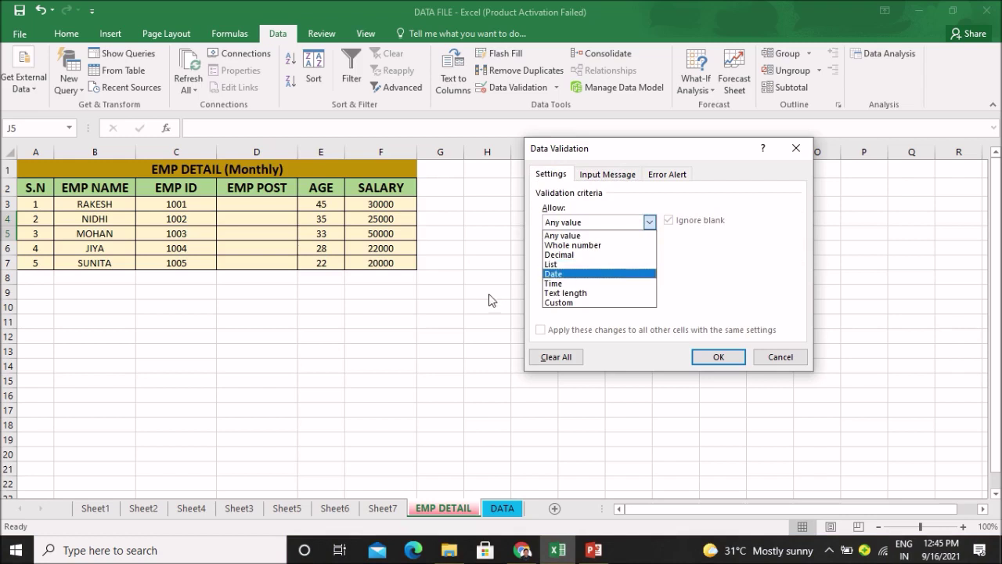
{"action": "left_click", "coordinate": [797, 148]}
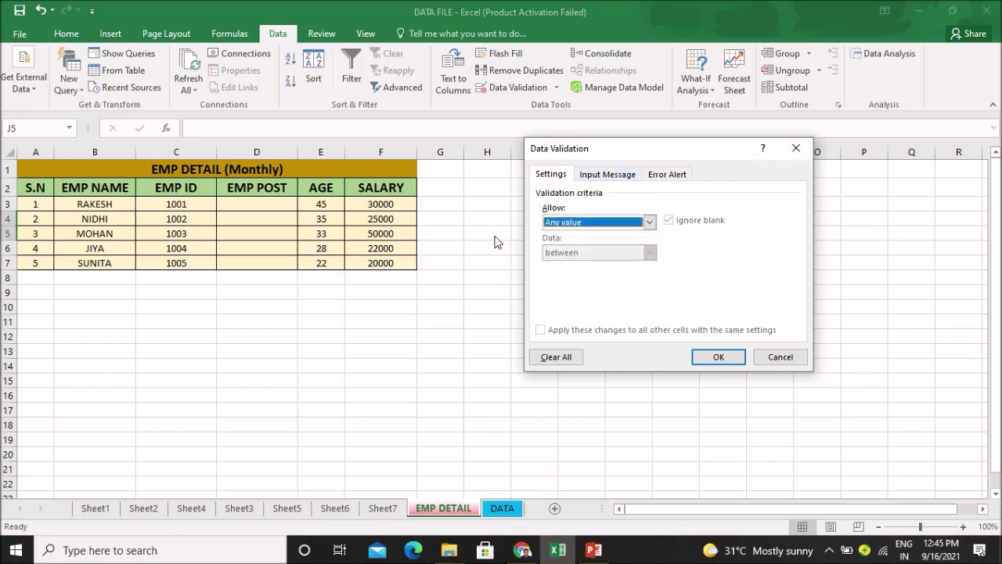
{"action": "left_click", "coordinate": [796, 148]}
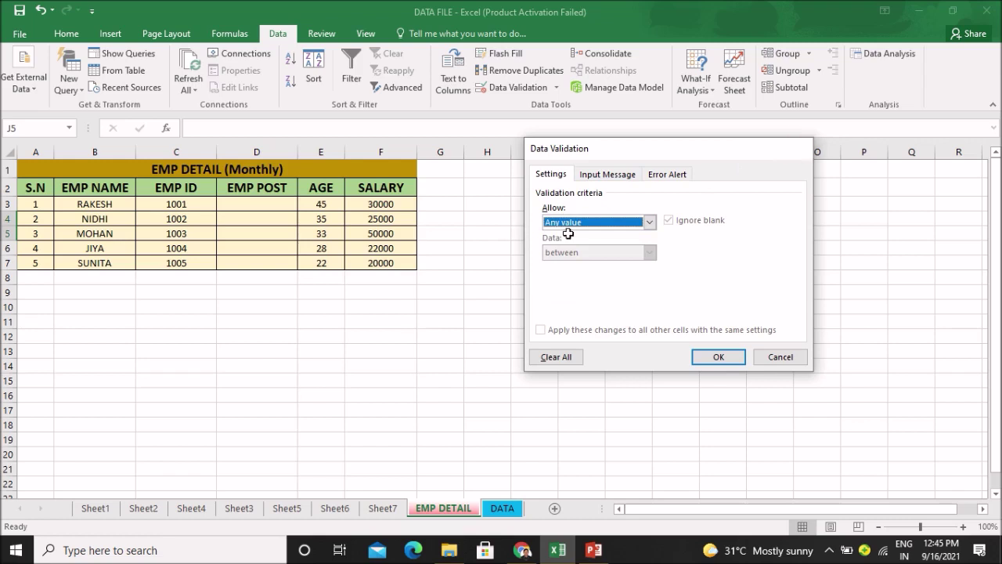
{"action": "left_click", "coordinate": [507, 260]}
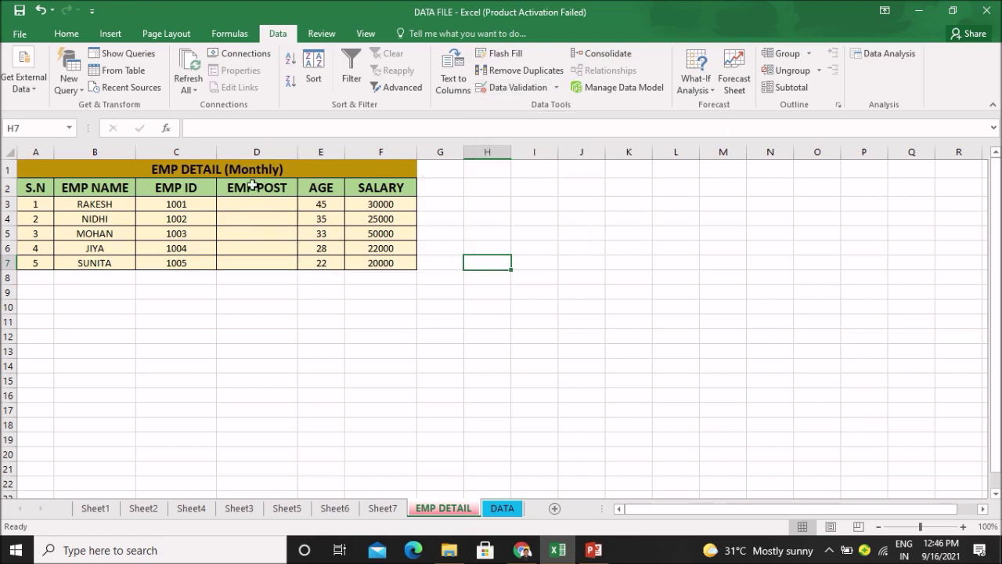
{"action": "left_click", "coordinate": [502, 509]}
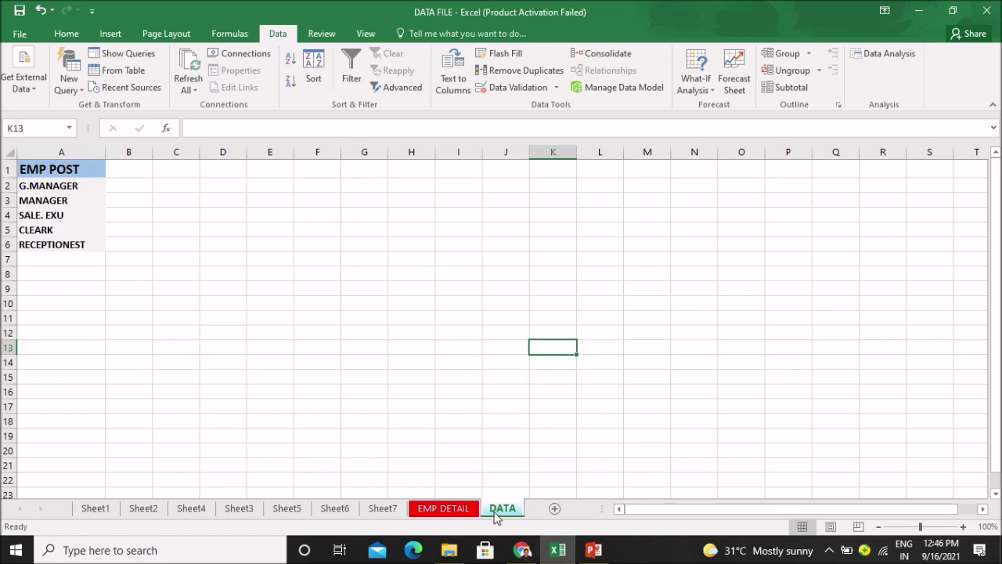
{"action": "left_click", "coordinate": [444, 508]}
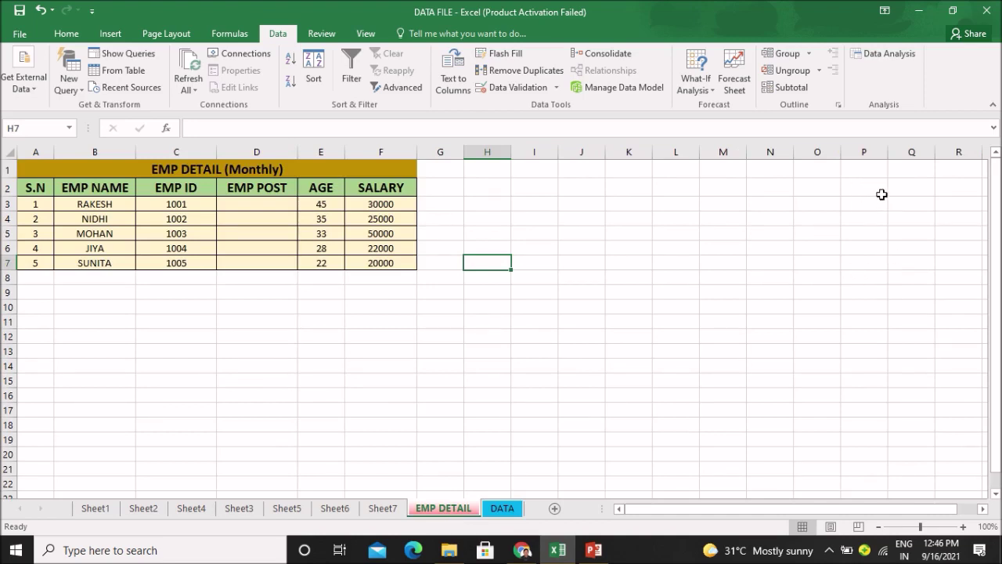
Give D3 a List validation rule sourced from DATA!$A$2:$A$6.
{"action": "left_click", "coordinate": [269, 202]}
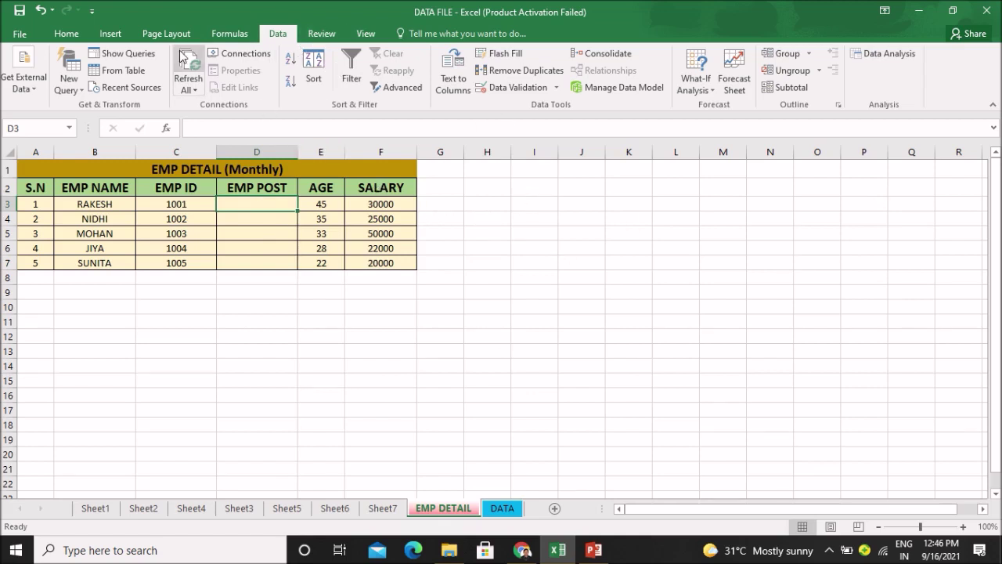
{"action": "left_click", "coordinate": [532, 89]}
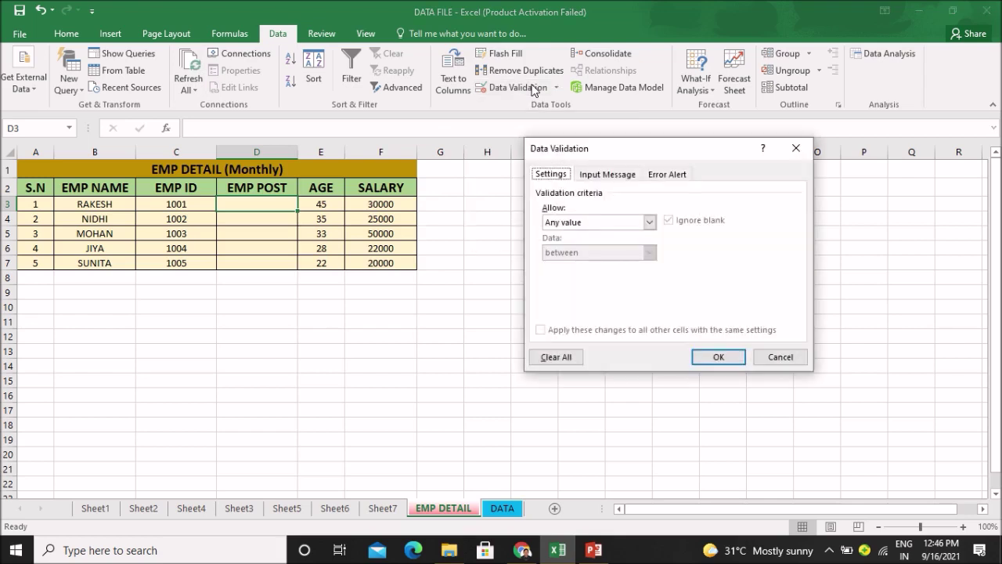
{"action": "left_click", "coordinate": [650, 222]}
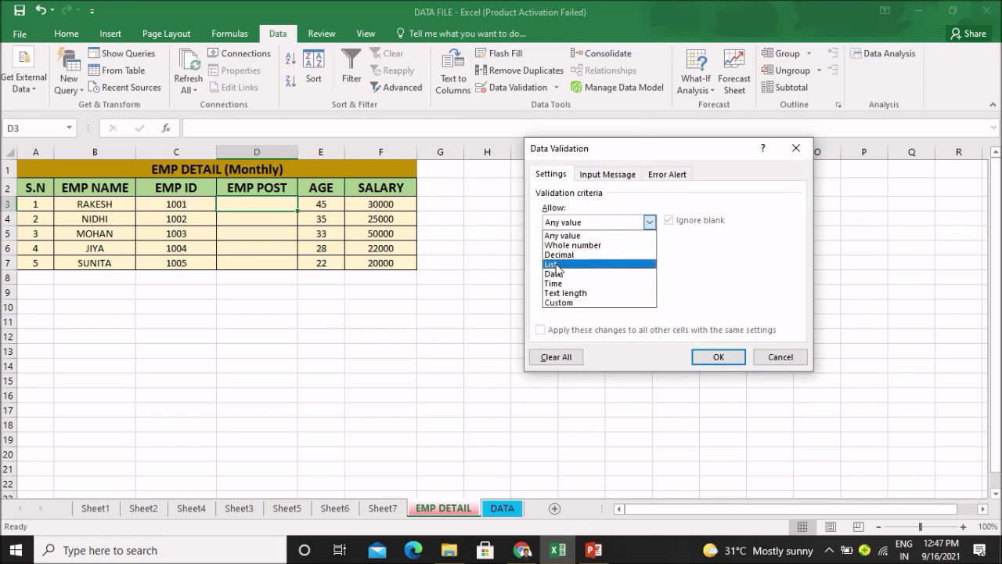
{"action": "left_click", "coordinate": [558, 268]}
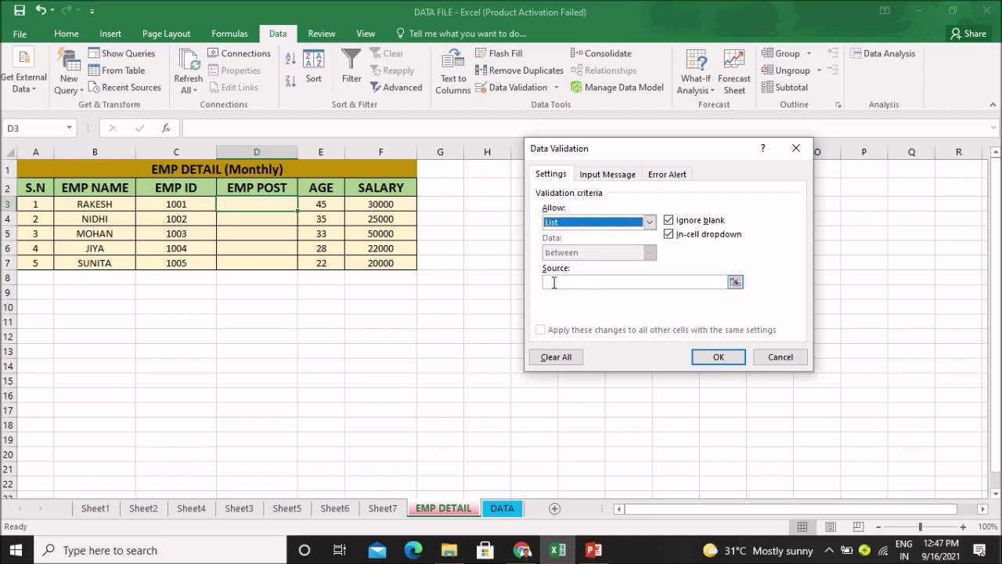
{"action": "left_click", "coordinate": [582, 281]}
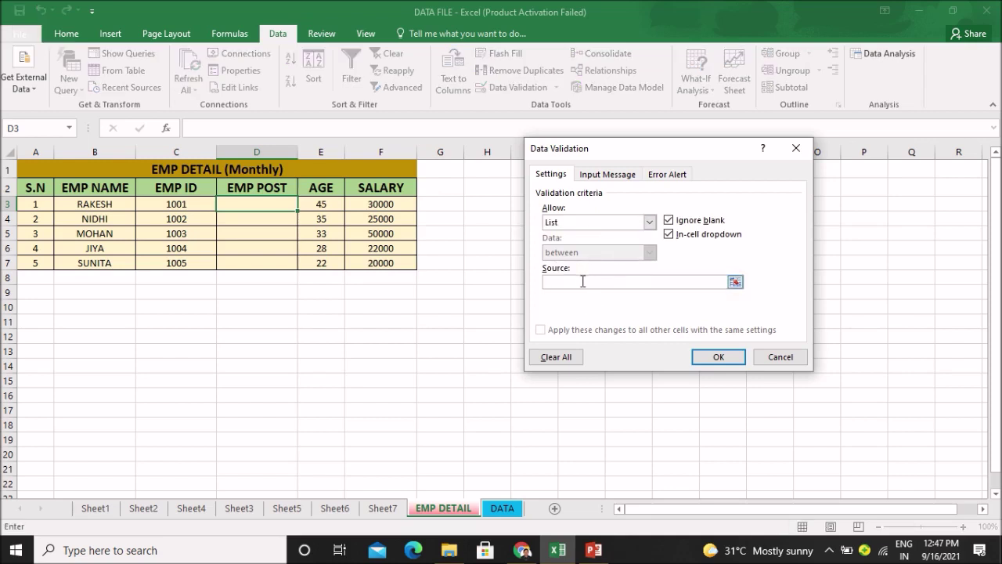
{"action": "left_click", "coordinate": [502, 513]}
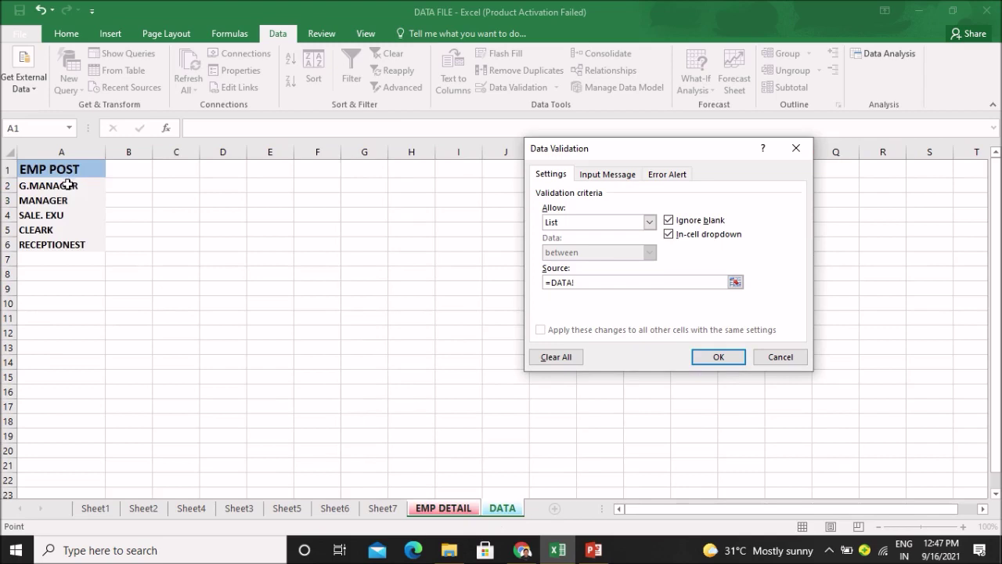
{"action": "left_click_drag", "start_coordinate": [68, 184], "coordinate": [68, 245]}
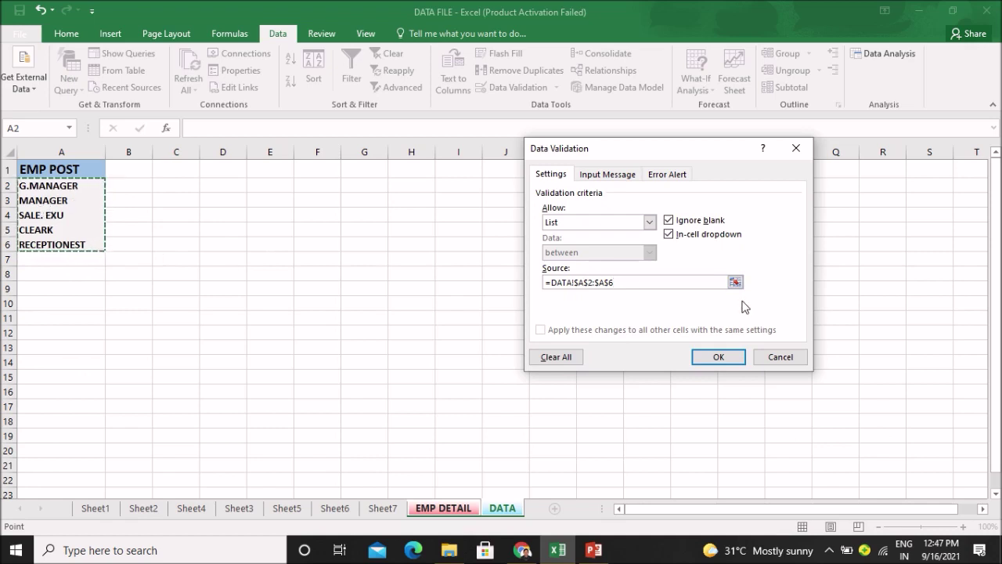
{"action": "left_click", "coordinate": [740, 358]}
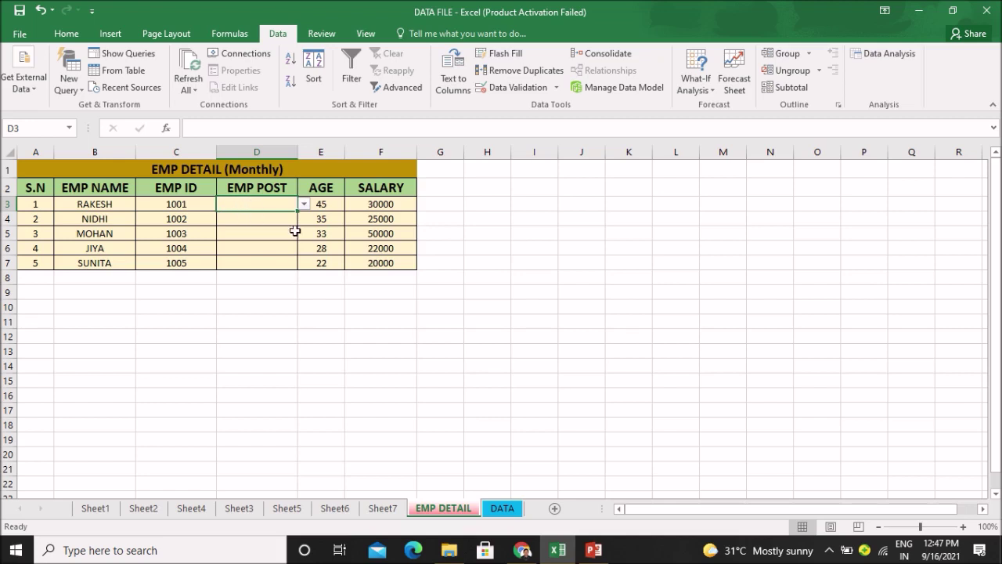
Pick G.MANAGER from D3's post drop-down, then select D4.
{"action": "left_click", "coordinate": [305, 205]}
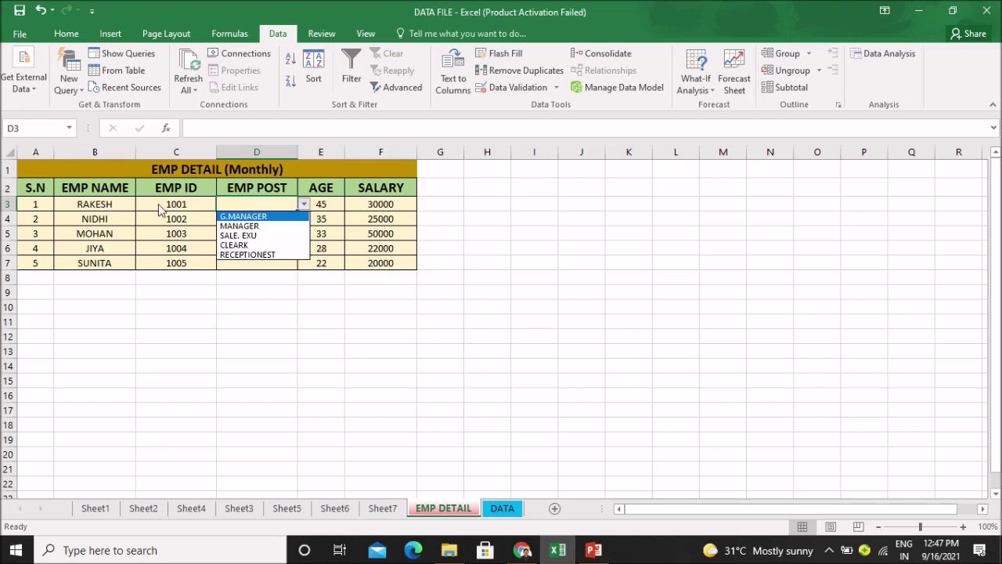
{"action": "left_click", "coordinate": [245, 216]}
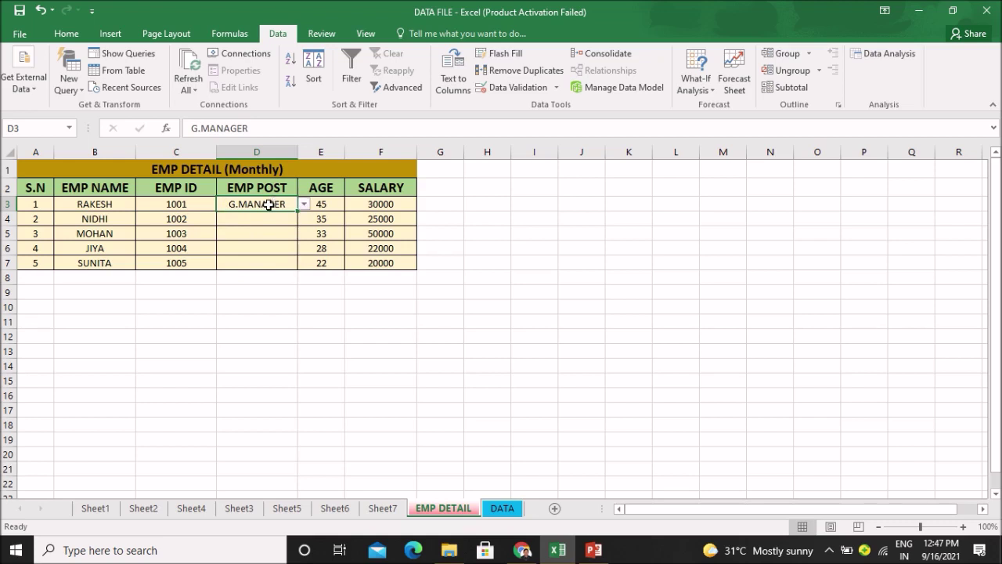
{"action": "left_click", "coordinate": [272, 219]}
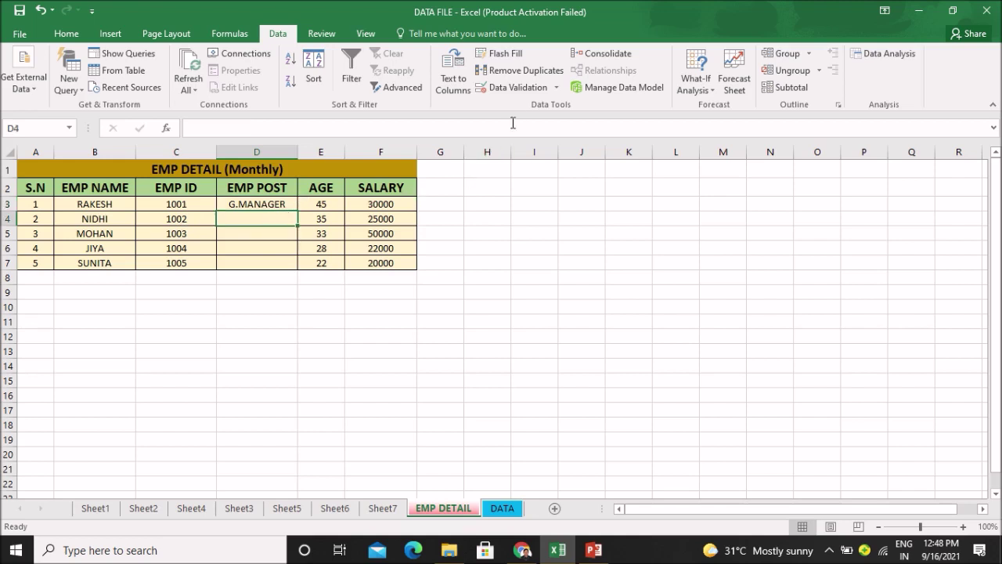
Give D4 a List validation rule sourced from the DATA sheet's post names A2:A6.
{"action": "left_click", "coordinate": [523, 89]}
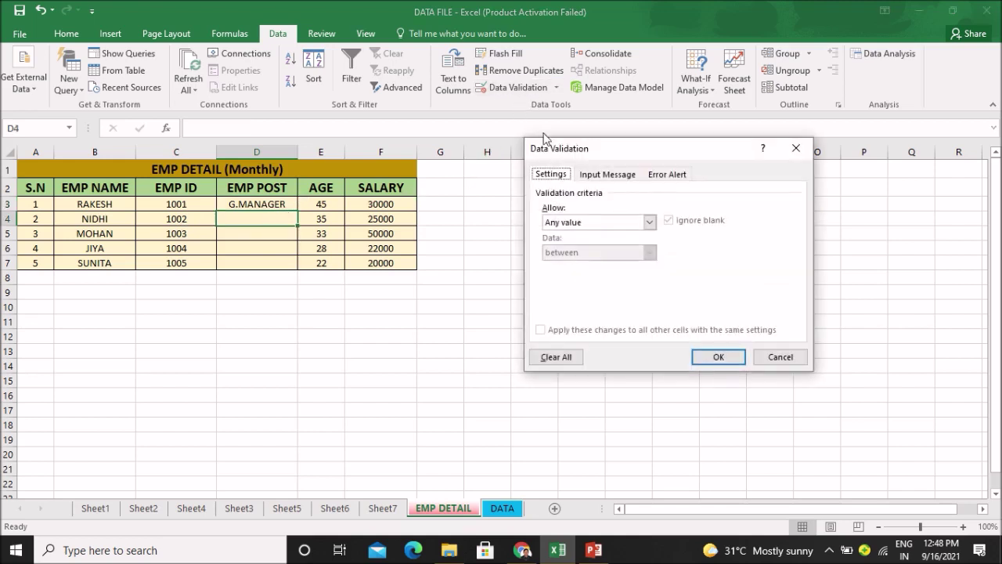
{"action": "left_click", "coordinate": [582, 219]}
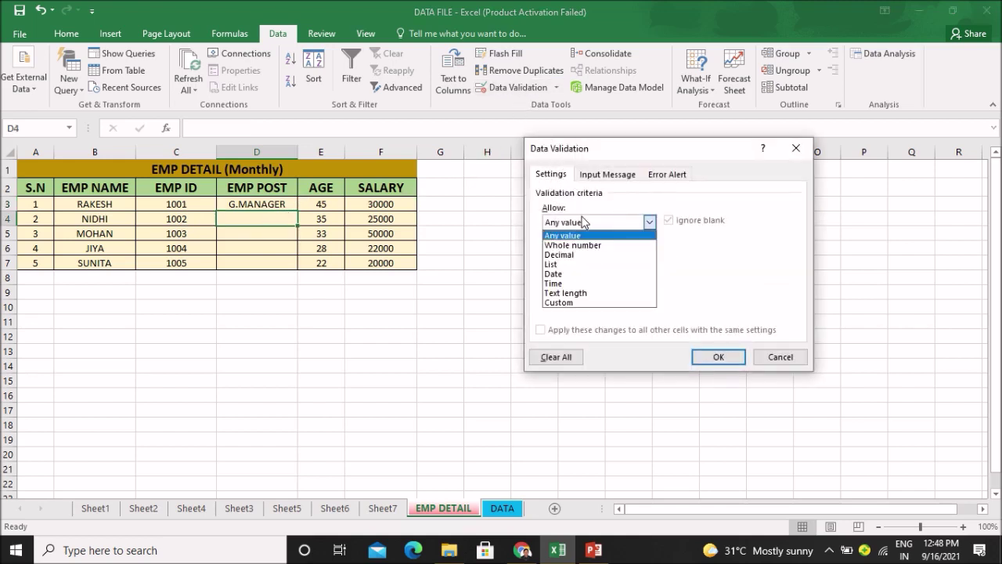
{"action": "left_click", "coordinate": [558, 264]}
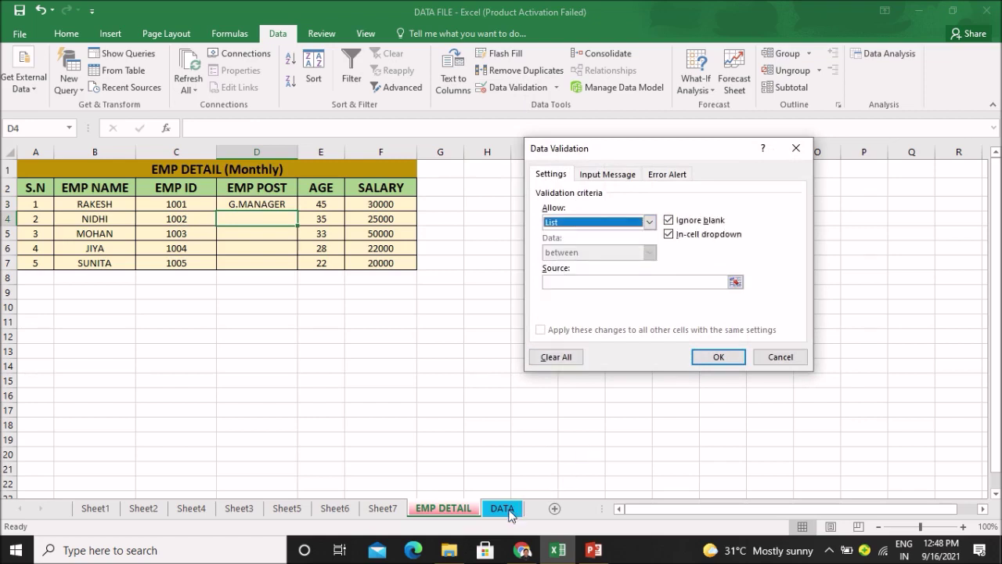
{"action": "left_click", "coordinate": [562, 284]}
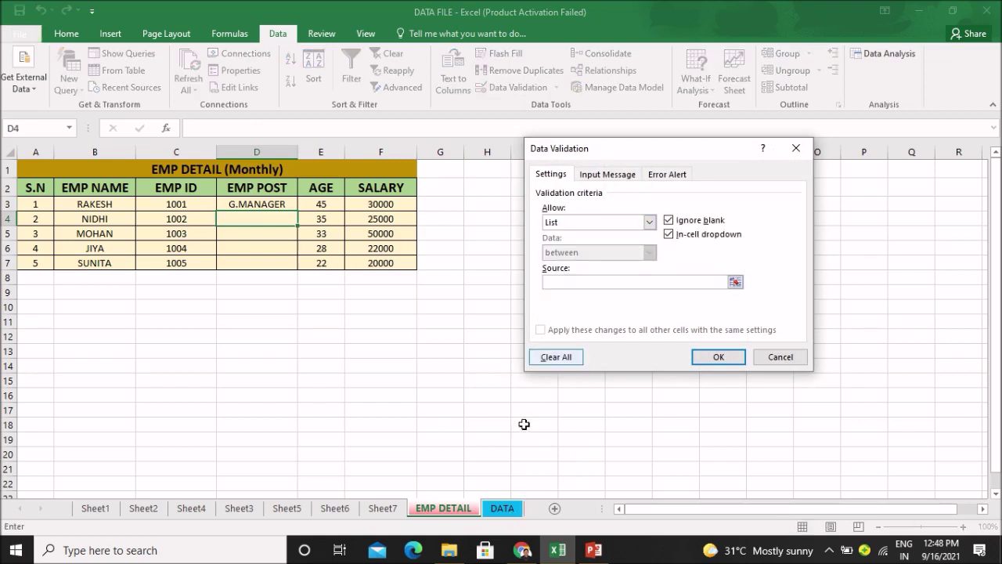
{"action": "left_click", "coordinate": [503, 509]}
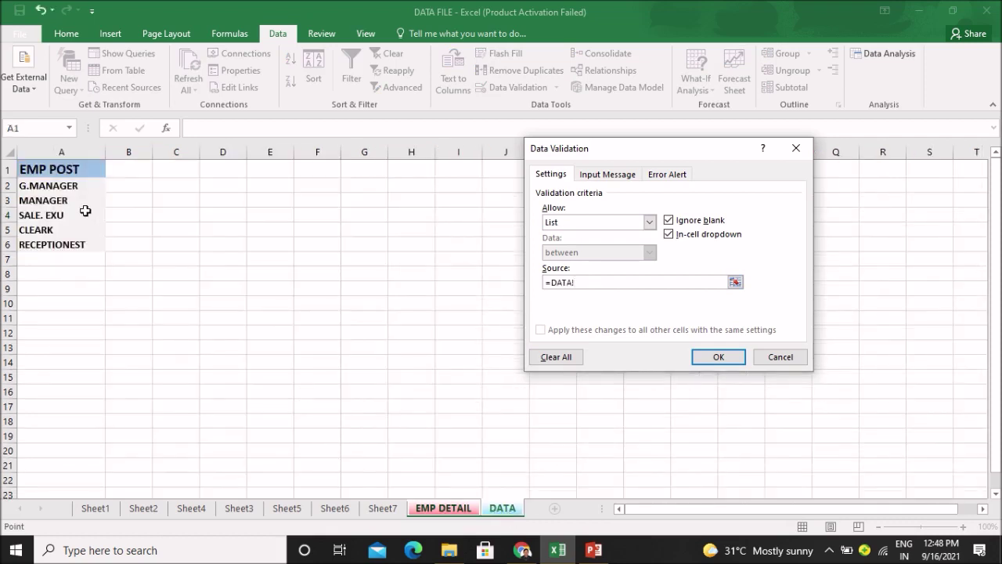
{"action": "left_click_drag", "start_coordinate": [83, 188], "coordinate": [85, 244]}
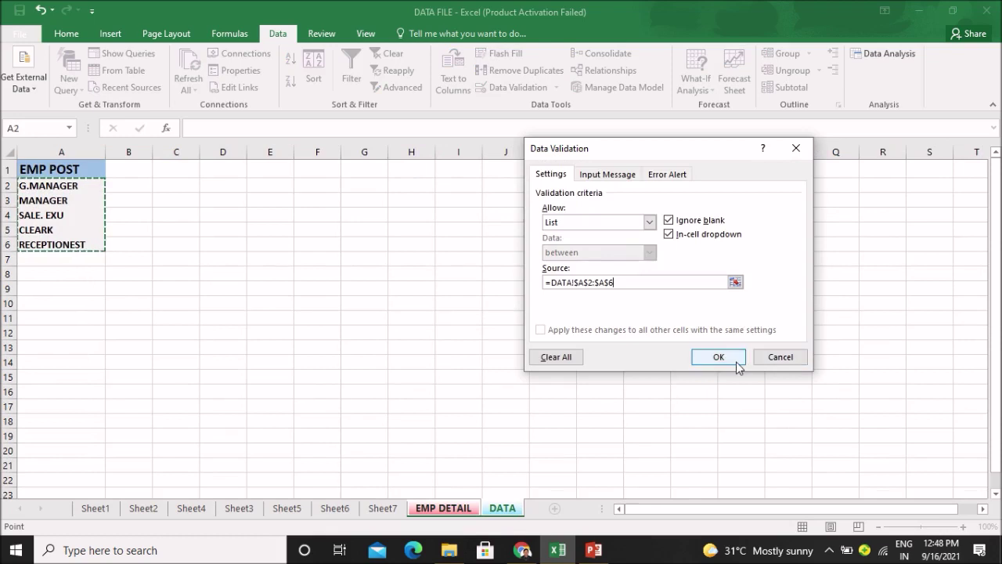
{"action": "left_click", "coordinate": [736, 361]}
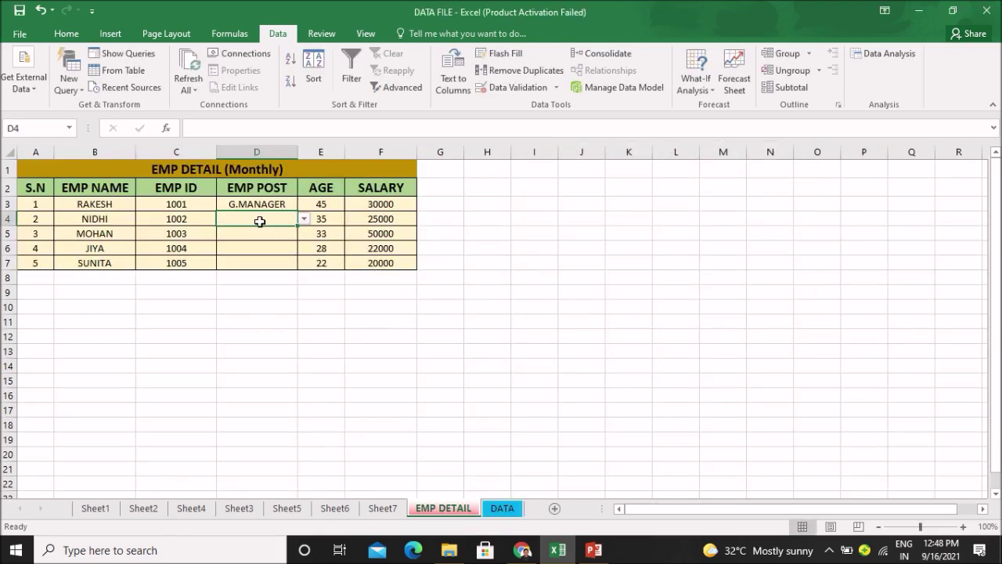
Choose MANAGER from D4's drop-down and move to D5.
{"action": "left_click", "coordinate": [303, 220]}
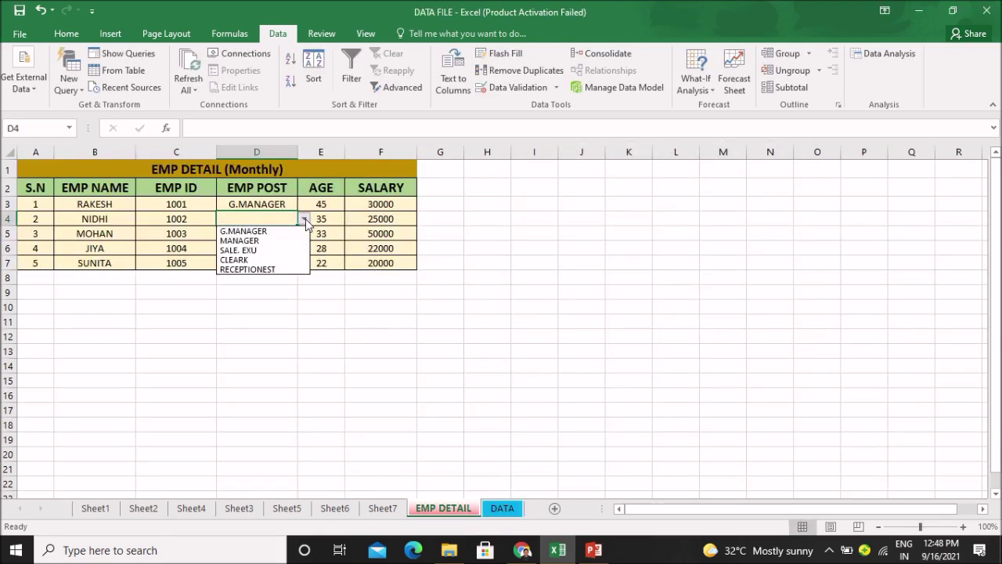
{"action": "left_click", "coordinate": [252, 240]}
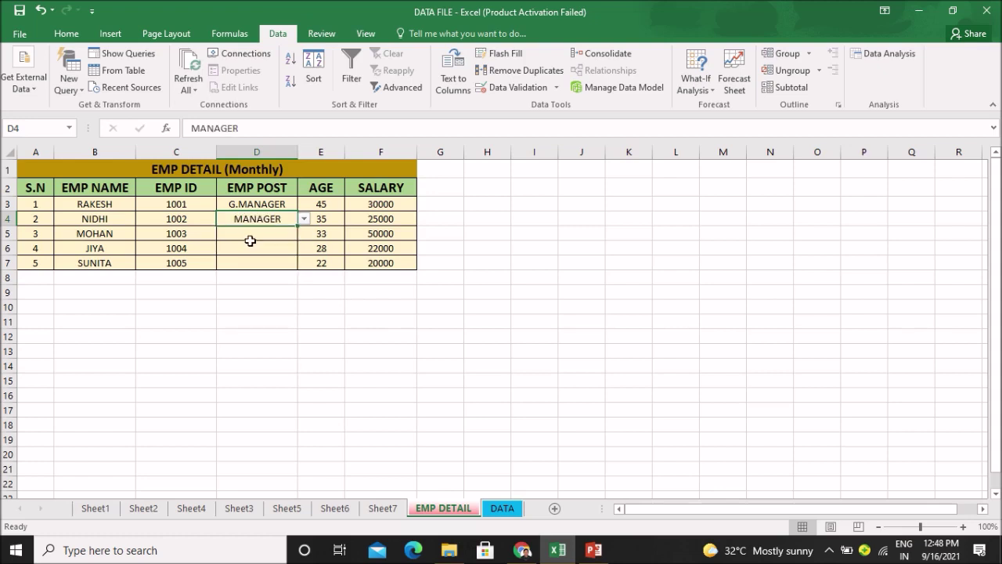
{"action": "left_click", "coordinate": [276, 235]}
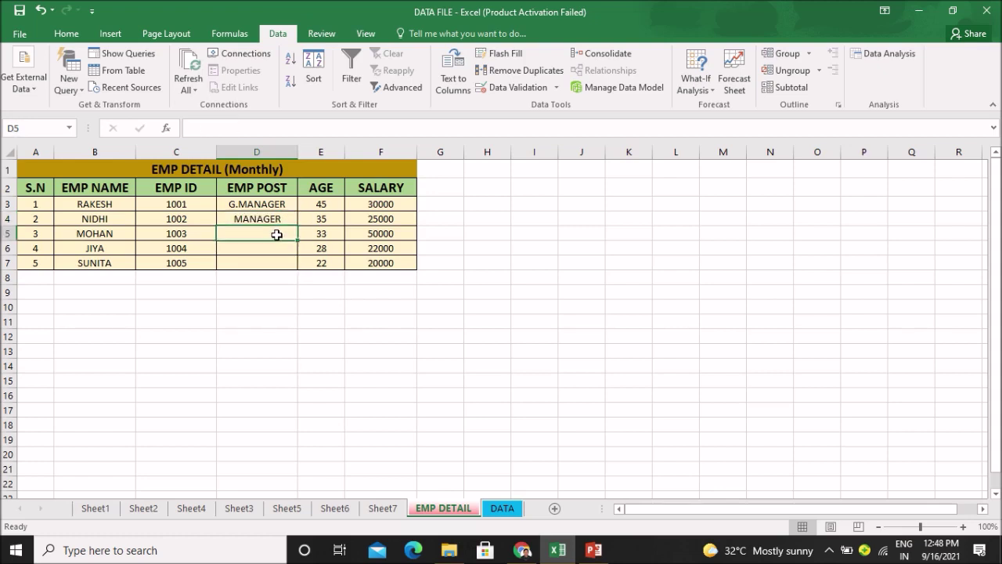
Add a List validation on D5 sourced from DATA!$A$2:$A$6.
{"action": "left_click", "coordinate": [517, 87]}
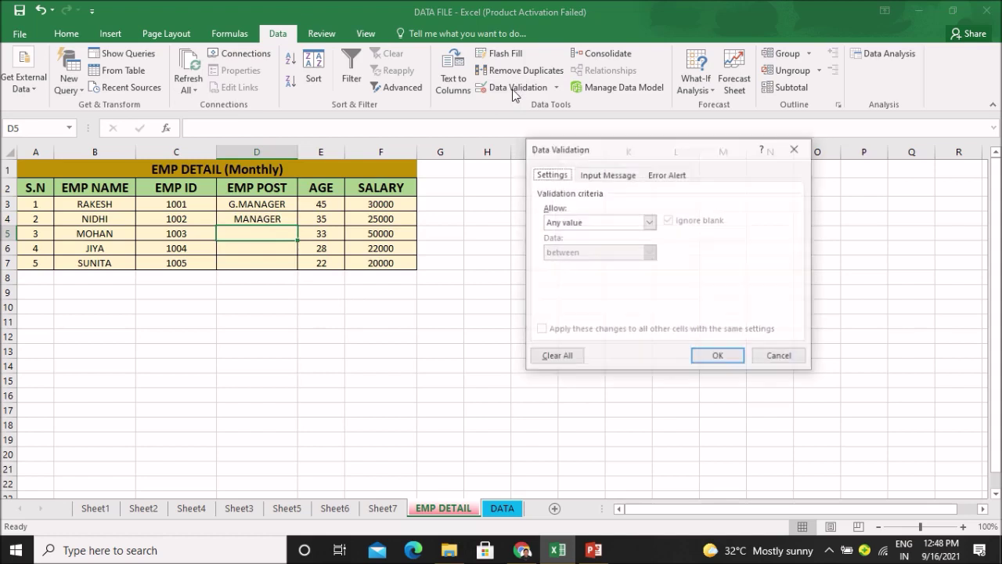
{"action": "left_click", "coordinate": [580, 224]}
{"action": "left_click", "coordinate": [558, 260]}
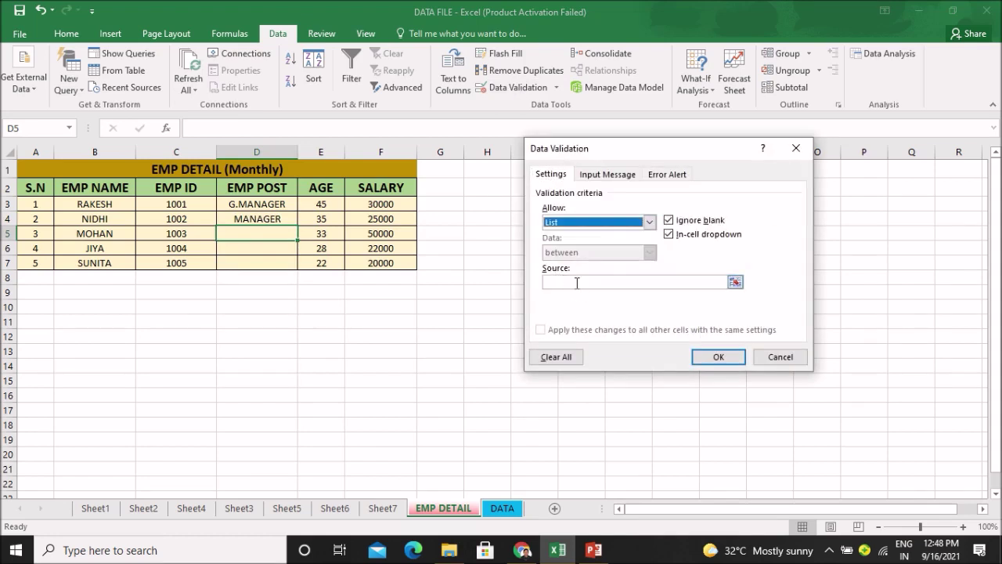
{"action": "left_click", "coordinate": [577, 282]}
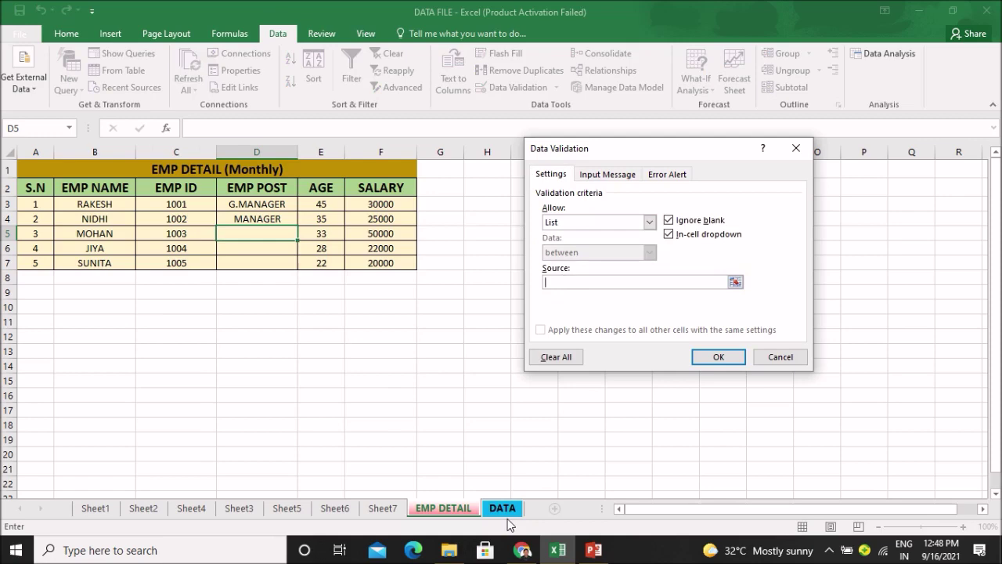
{"action": "left_click", "coordinate": [507, 518]}
{"action": "left_click_drag", "start_coordinate": [76, 187], "coordinate": [72, 243]}
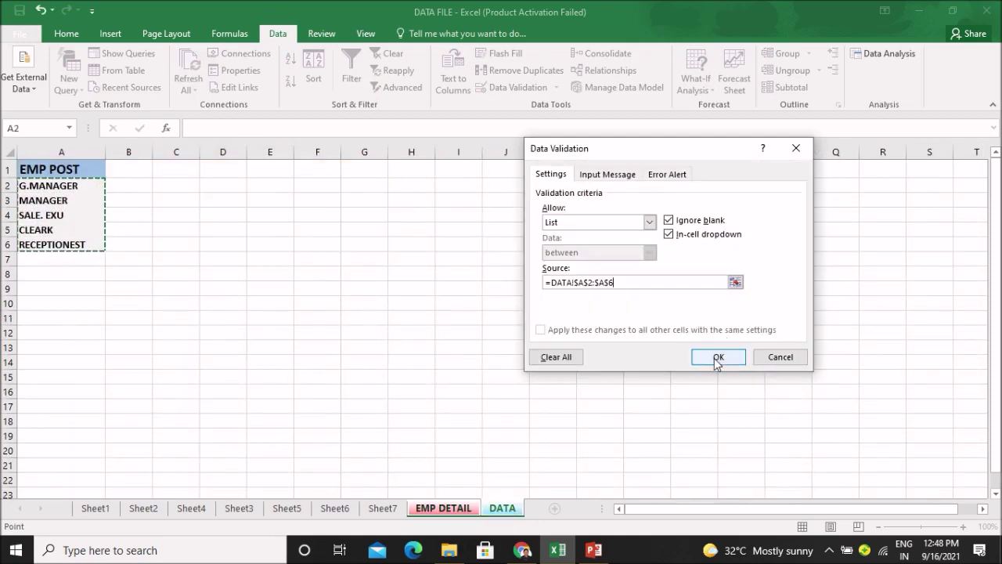
{"action": "left_click", "coordinate": [717, 357]}
Add the same DATA!$A$2:$A$6 list validation to D6.
{"action": "left_click", "coordinate": [294, 246]}
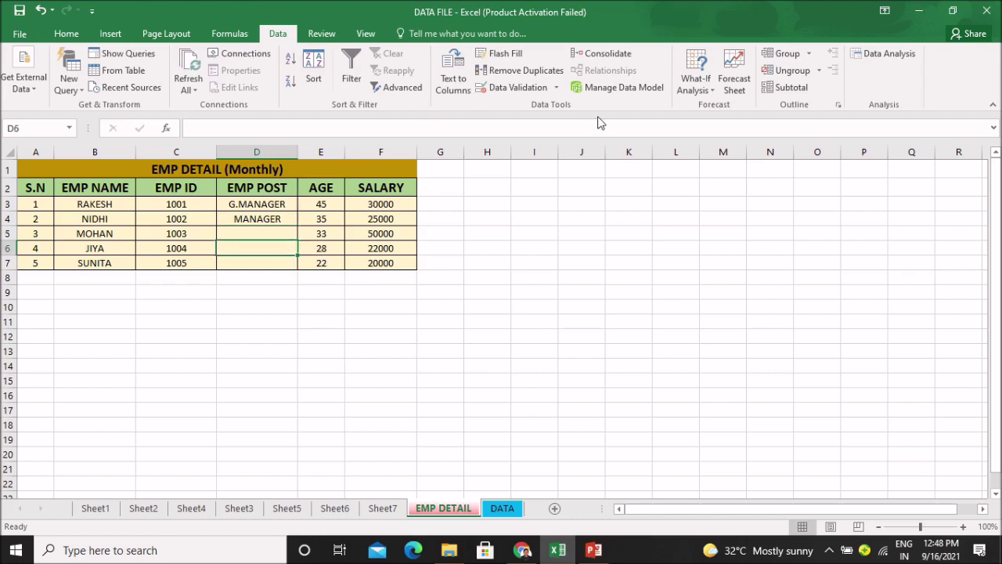
{"action": "left_click", "coordinate": [519, 88]}
{"action": "left_click", "coordinate": [649, 222]}
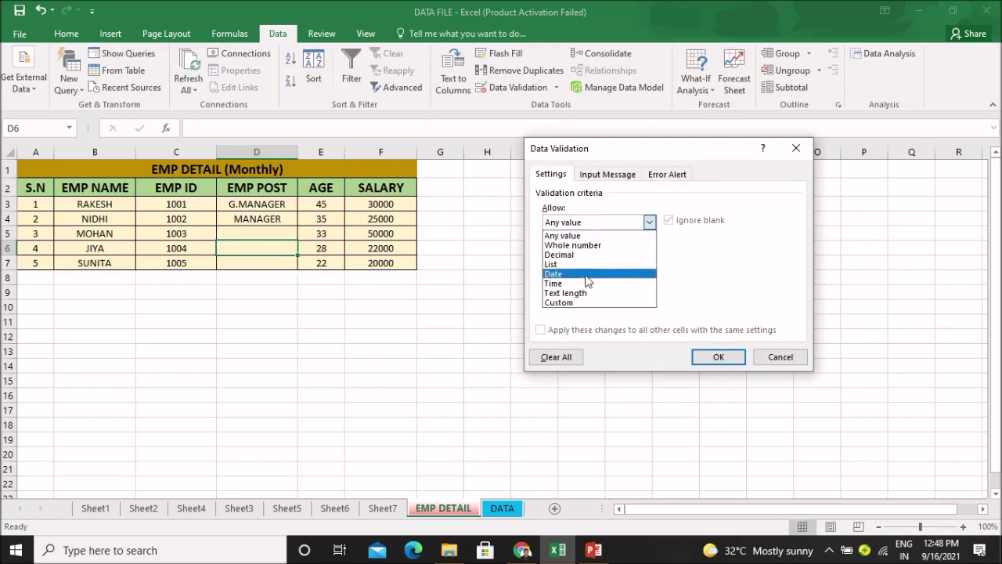
{"action": "left_click", "coordinate": [579, 264]}
{"action": "left_click", "coordinate": [575, 282]}
{"action": "left_click", "coordinate": [502, 508]}
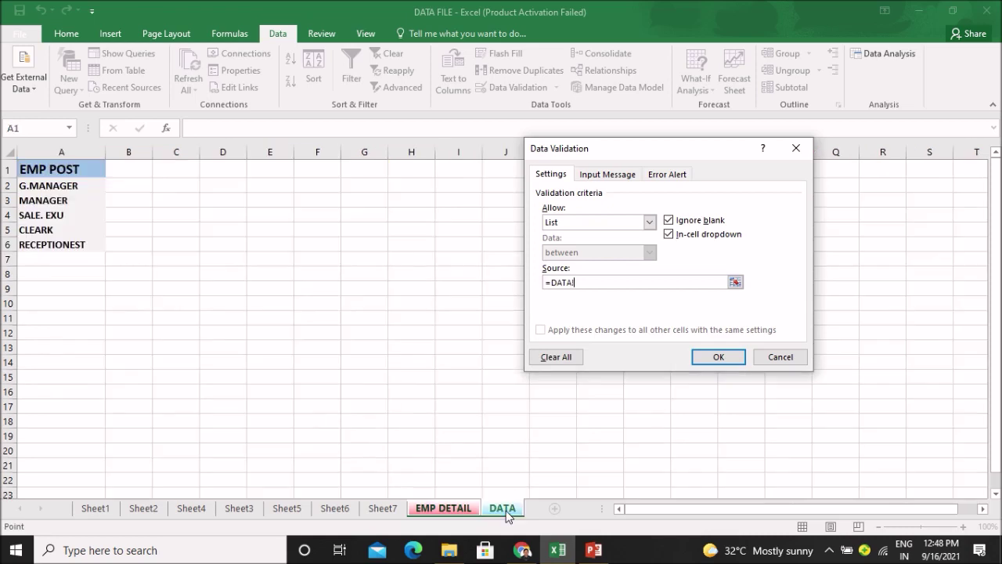
{"action": "left_click_drag", "start_coordinate": [74, 190], "coordinate": [70, 243]}
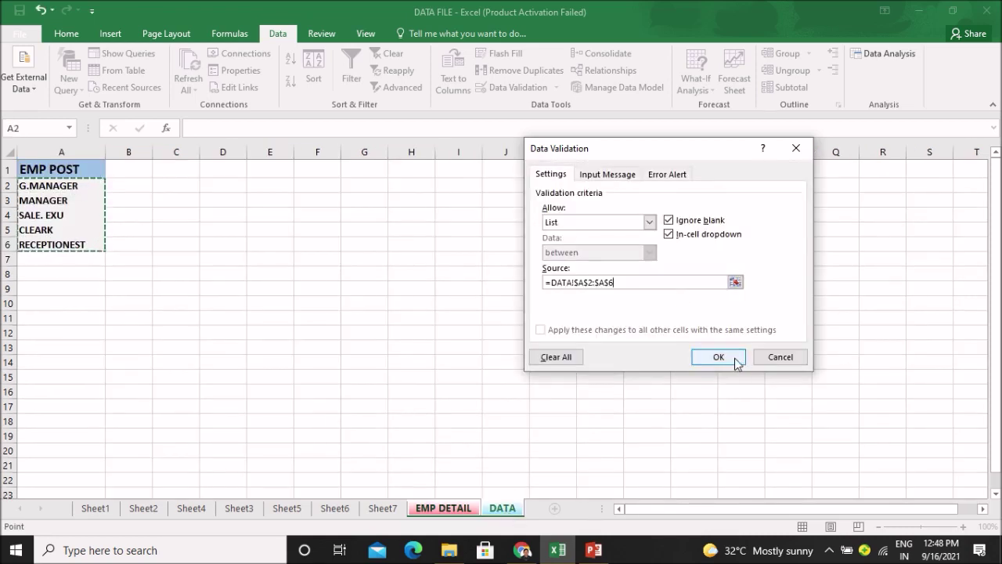
{"action": "left_click", "coordinate": [736, 357]}
Add the DATA!$A$2:$A$6 list validation to D7, then return to D5.
{"action": "left_click", "coordinate": [287, 265]}
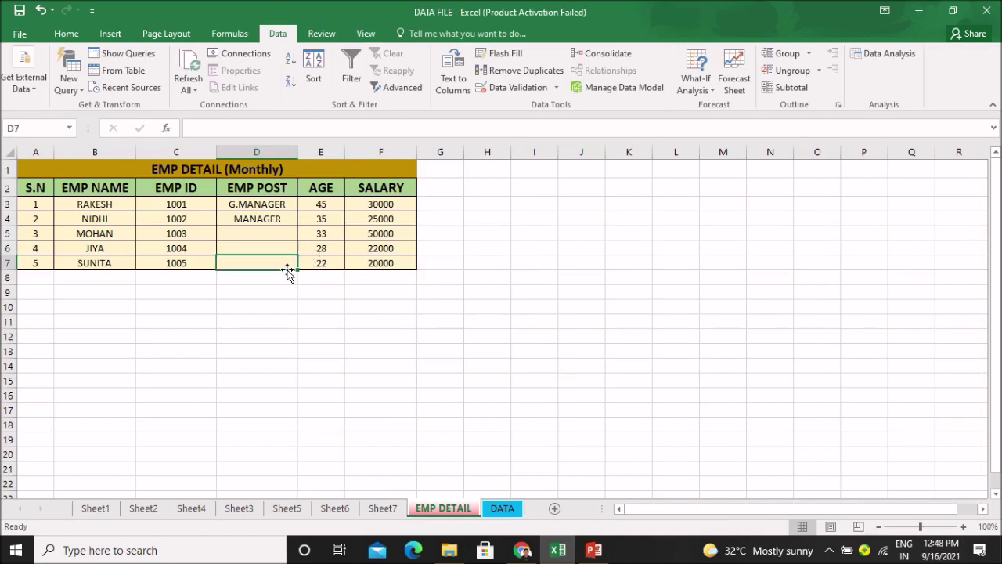
{"action": "left_click", "coordinate": [513, 87]}
{"action": "left_click", "coordinate": [591, 223]}
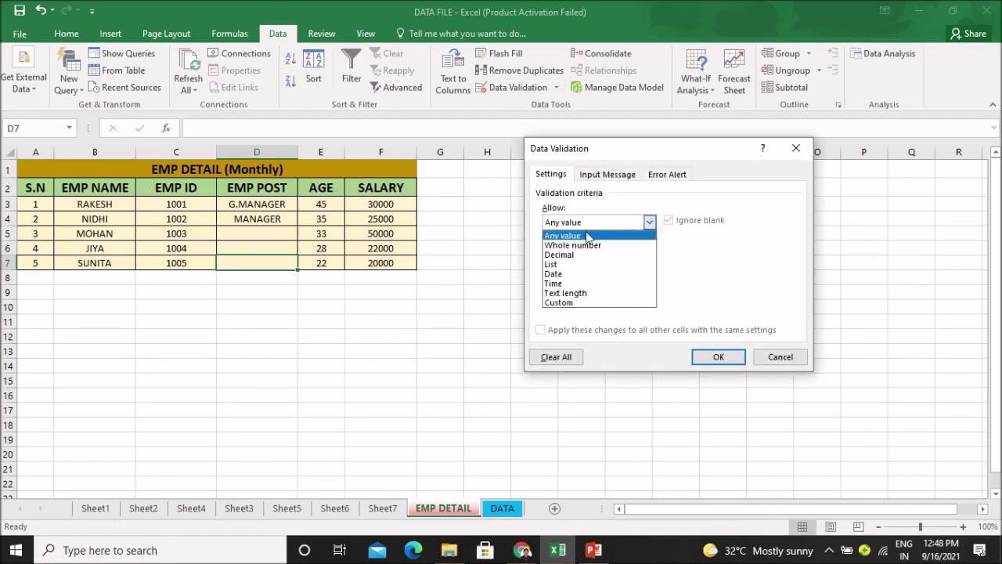
{"action": "left_click", "coordinate": [552, 265]}
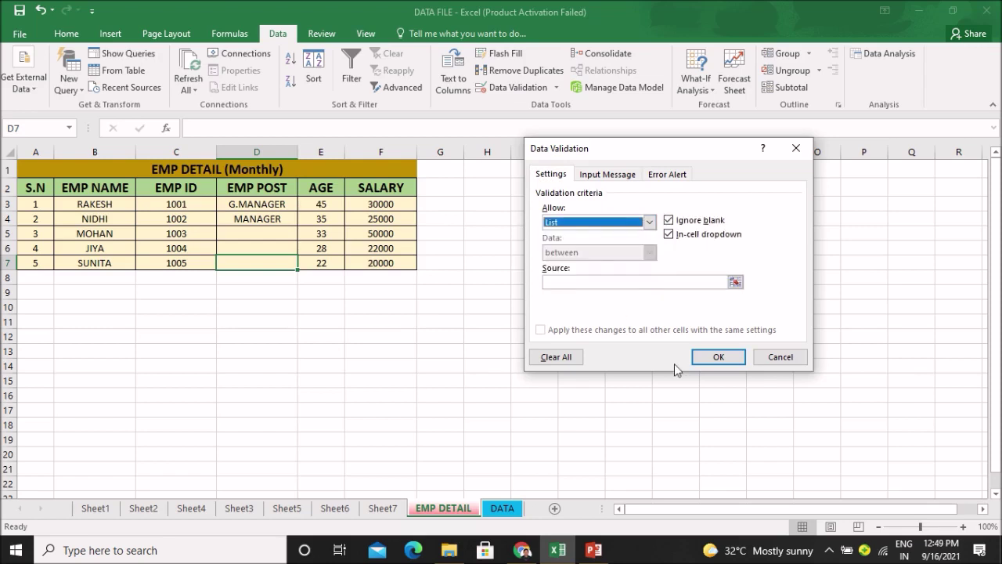
{"action": "left_click", "coordinate": [605, 282]}
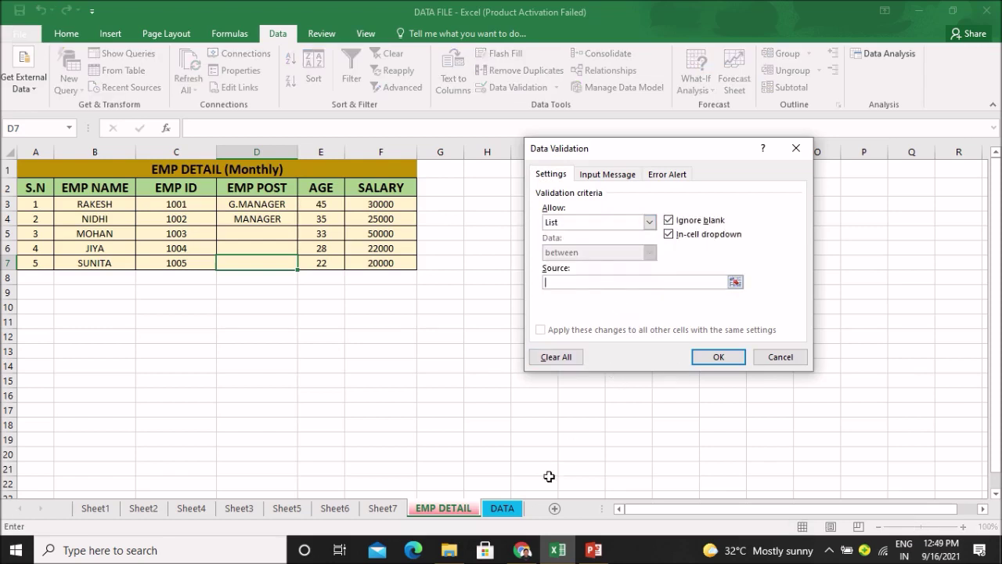
{"action": "left_click", "coordinate": [502, 508]}
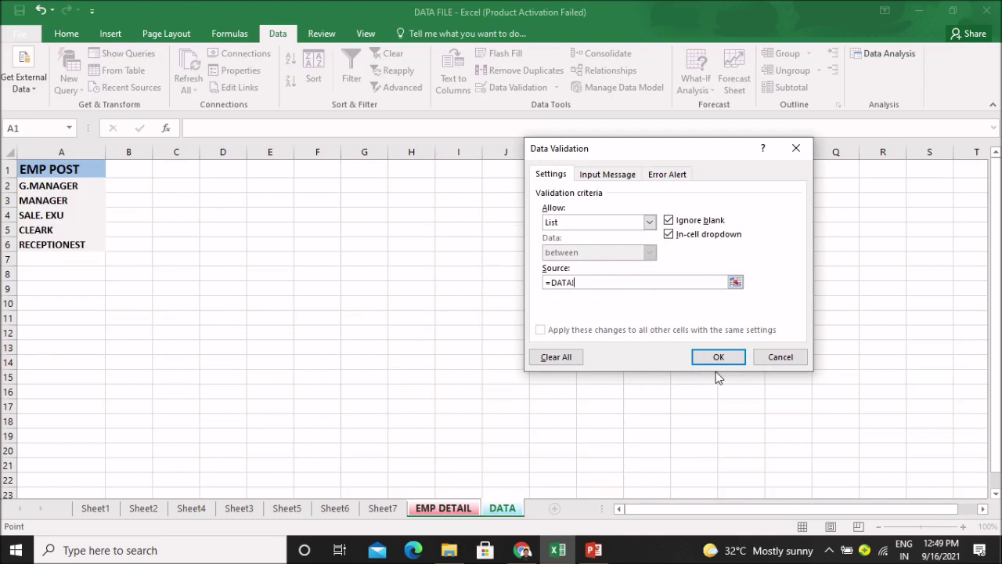
{"action": "left_click_drag", "start_coordinate": [88, 185], "coordinate": [81, 243]}
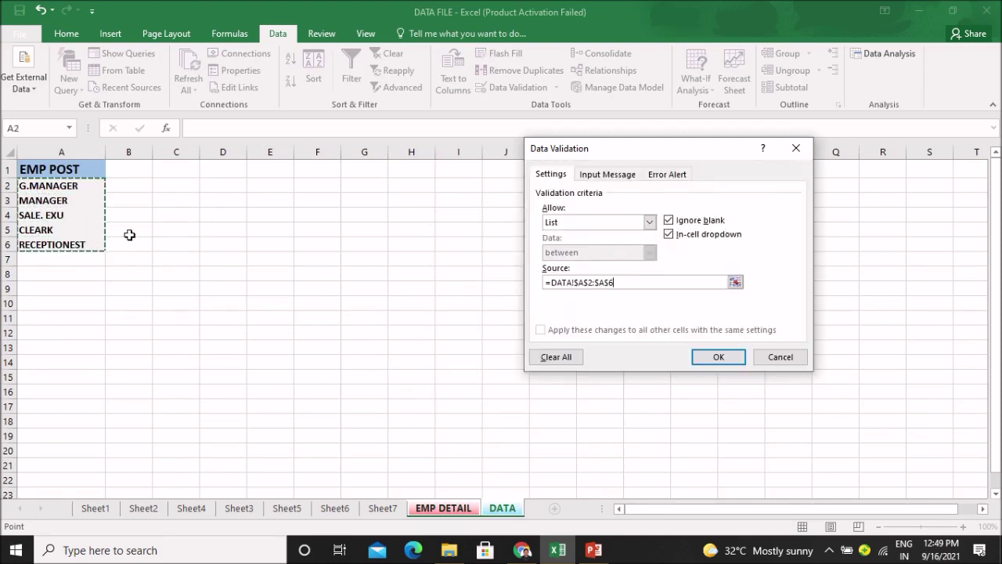
{"action": "left_click", "coordinate": [728, 358]}
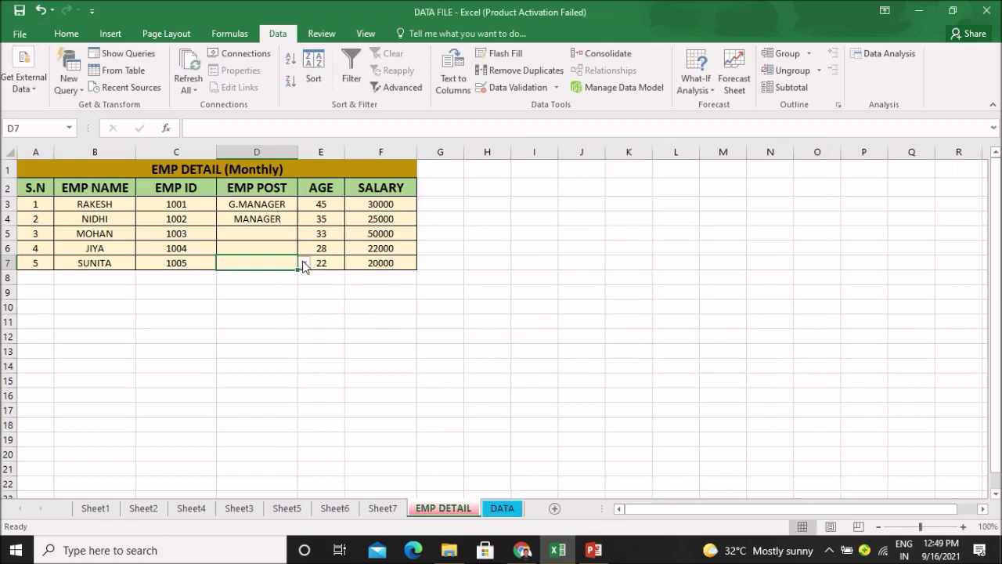
{"action": "left_click", "coordinate": [276, 234]}
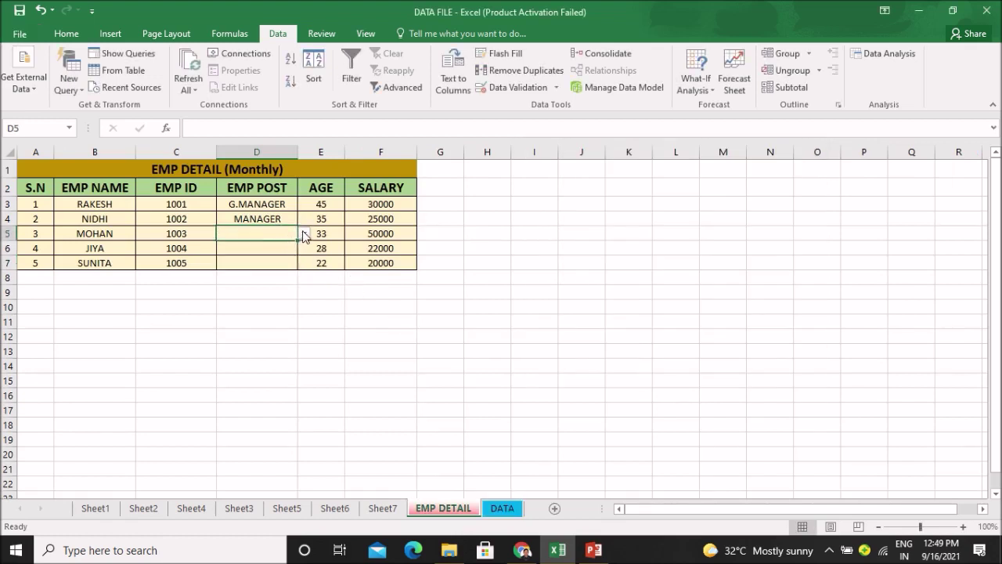
Set D5, D6 and D7 to SALE. EXU, CLEARK and RECEPTIONEST from their drop-downs.
{"action": "left_click", "coordinate": [304, 234]}
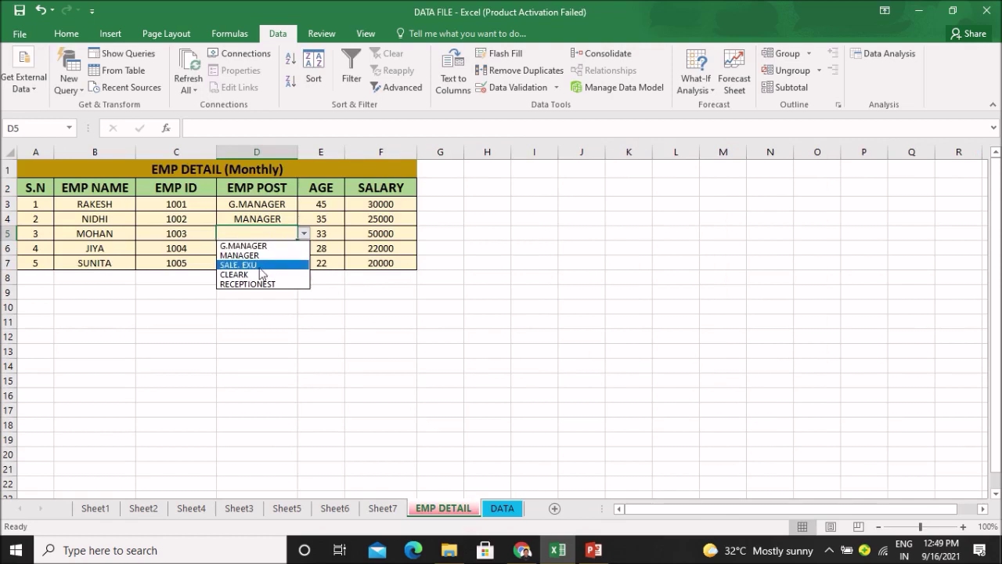
{"action": "left_click", "coordinate": [261, 266]}
{"action": "left_click", "coordinate": [270, 249]}
{"action": "left_click", "coordinate": [304, 248]}
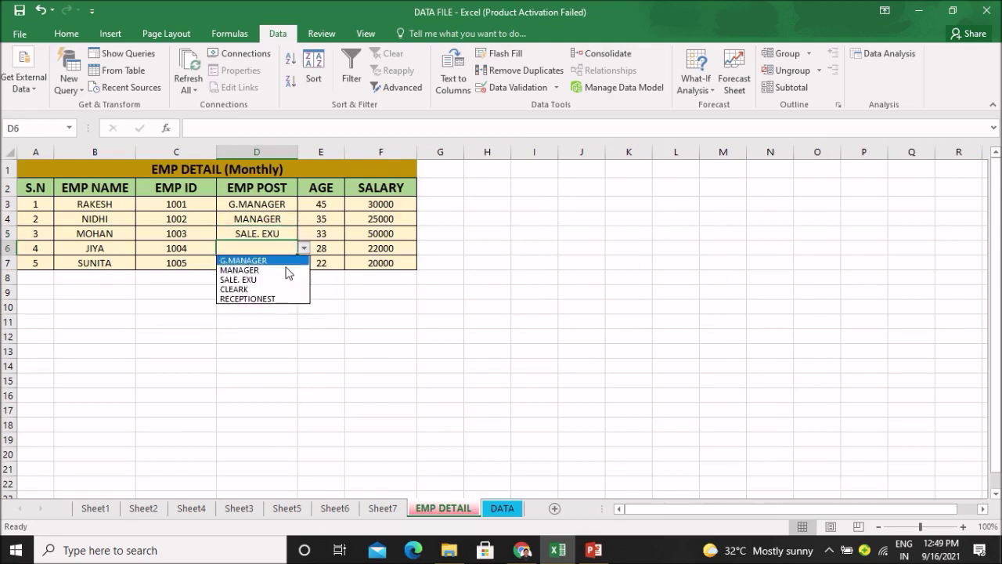
{"action": "left_click", "coordinate": [258, 289]}
{"action": "left_click", "coordinate": [287, 264]}
{"action": "left_click", "coordinate": [304, 264]}
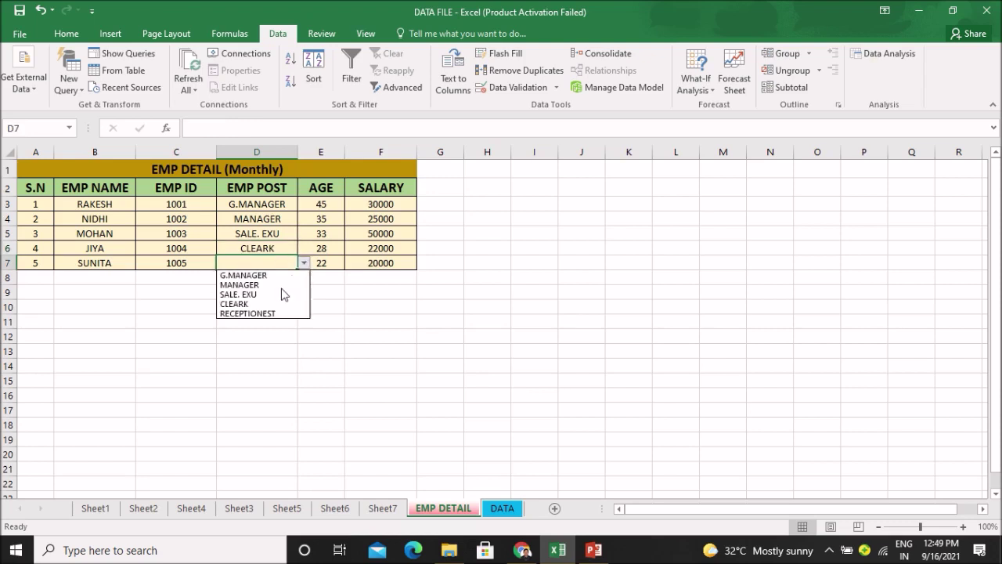
{"action": "left_click", "coordinate": [258, 313]}
Review the filled EMP POST cells and the post list on the DATA sheet.
{"action": "left_click", "coordinate": [258, 205]}
{"action": "left_click", "coordinate": [258, 219]}
{"action": "left_click", "coordinate": [258, 233]}
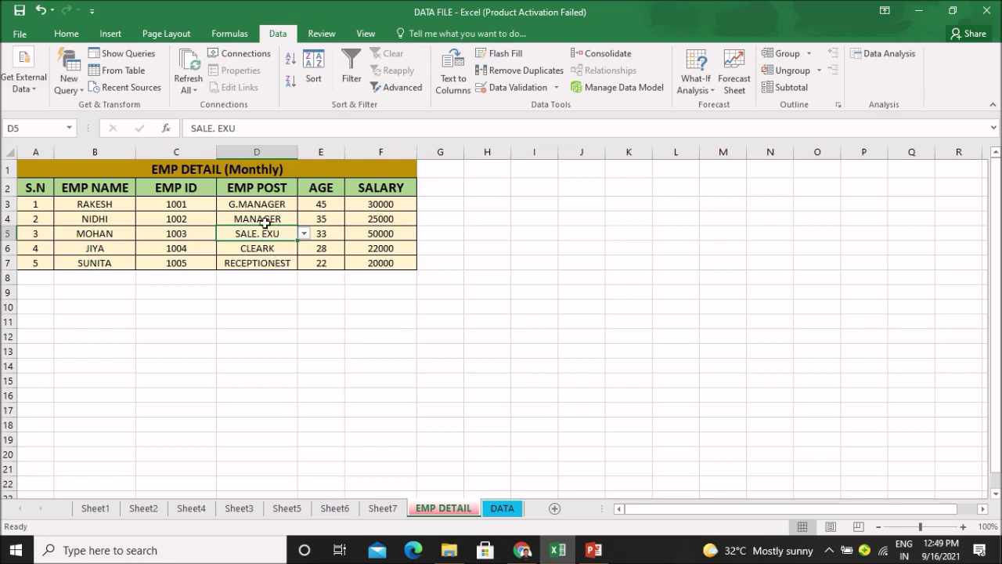
{"action": "left_click", "coordinate": [501, 508]}
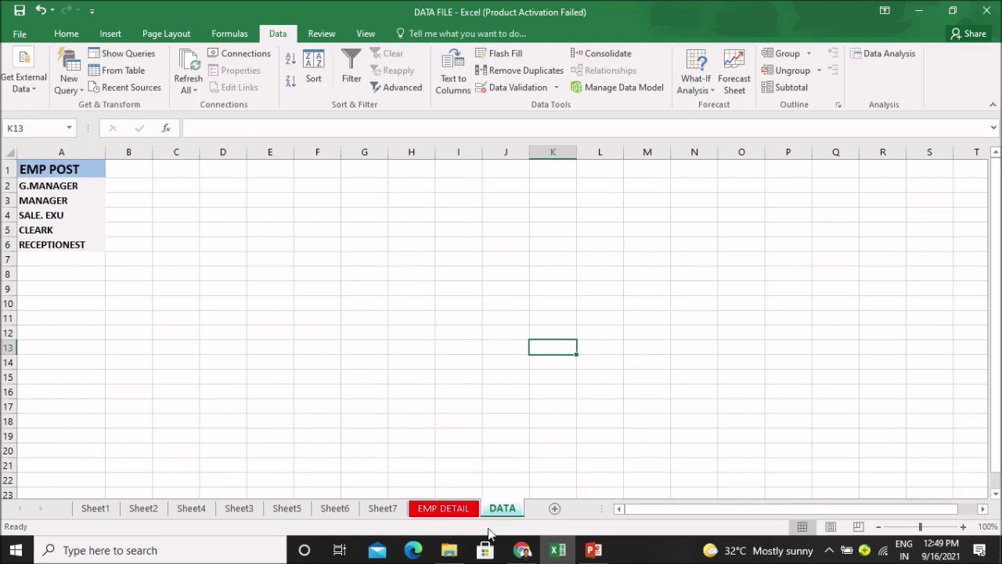
Delete the SALARY values in F3:F7 and open Data Validation for F3.
{"action": "left_click", "coordinate": [444, 508]}
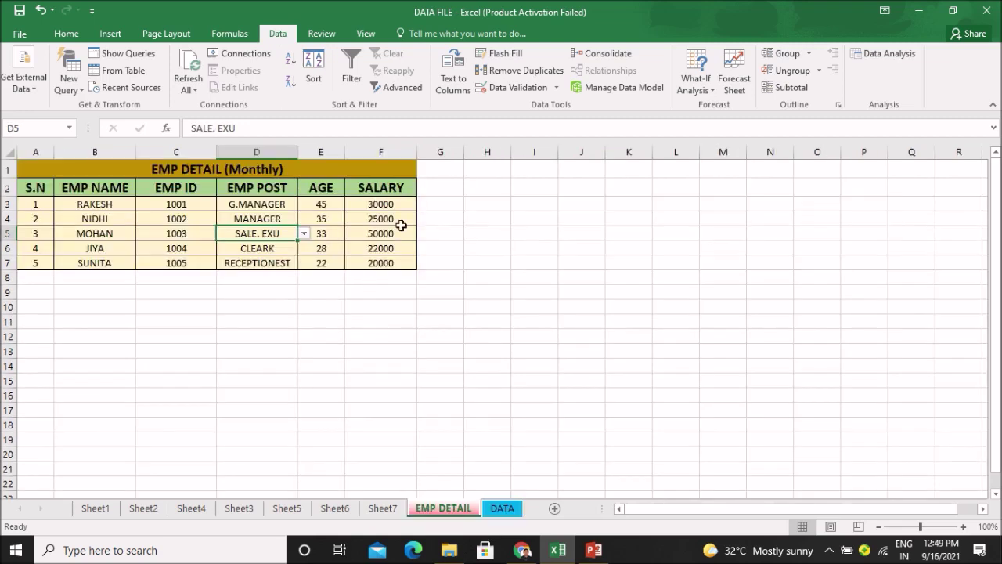
{"action": "left_click_drag", "start_coordinate": [406, 204], "coordinate": [404, 260]}
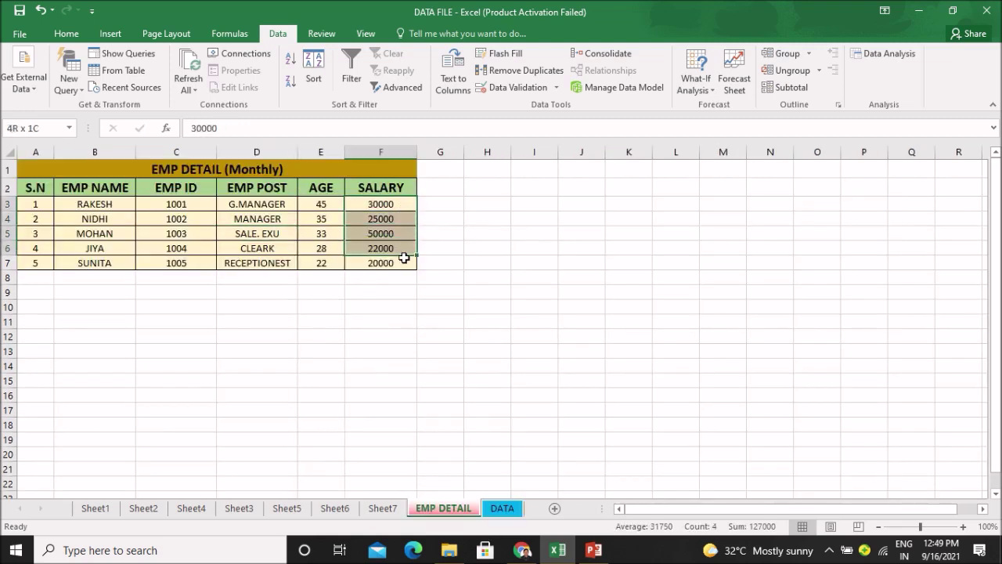
{"action": "key", "text": "Delete"}
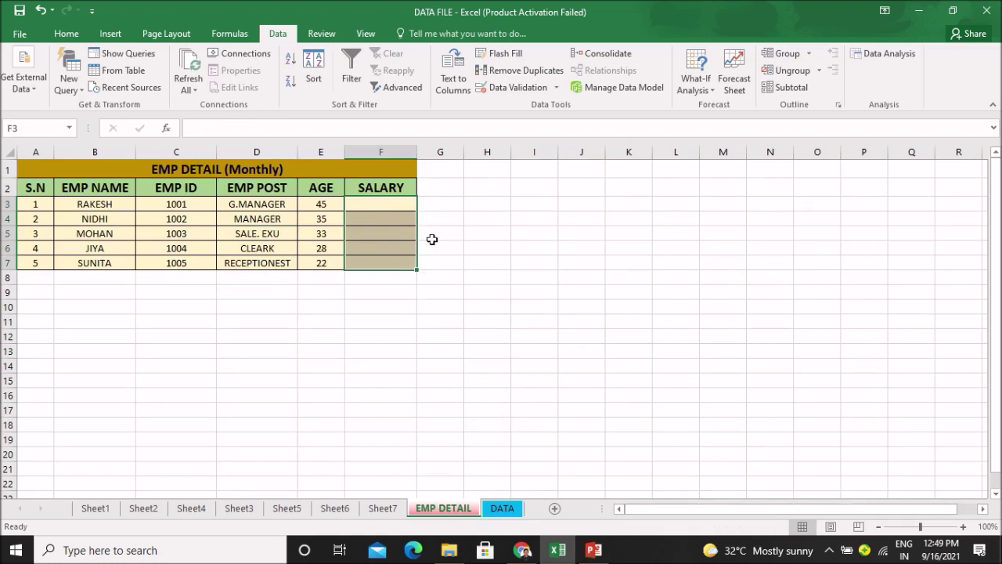
{"action": "left_click", "coordinate": [505, 218]}
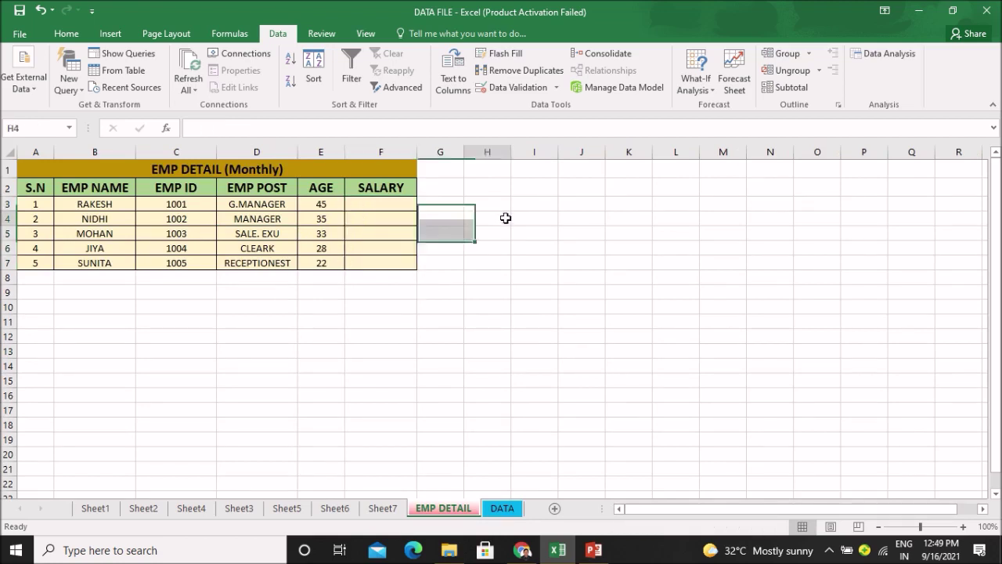
{"action": "left_click", "coordinate": [399, 202]}
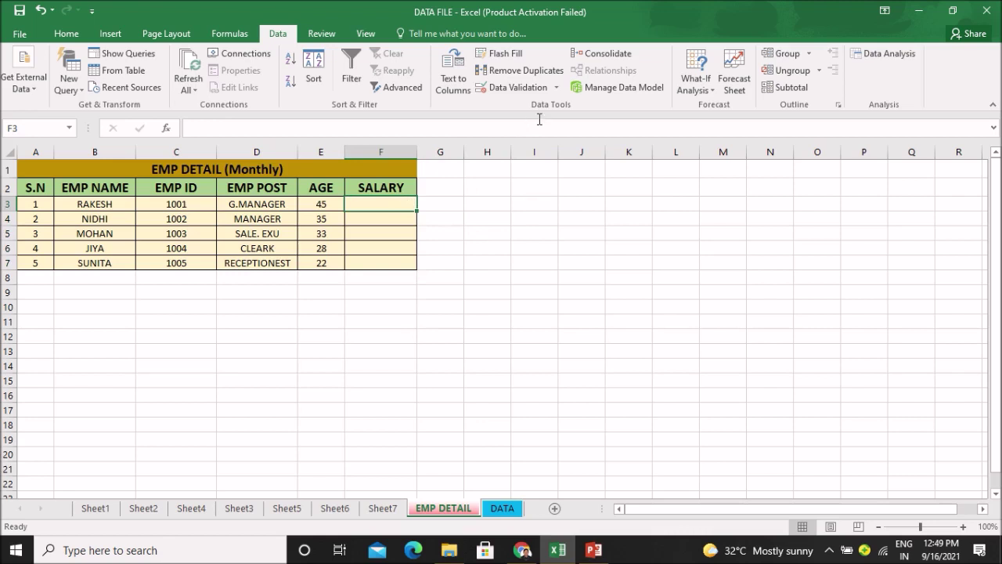
{"action": "left_click", "coordinate": [532, 88]}
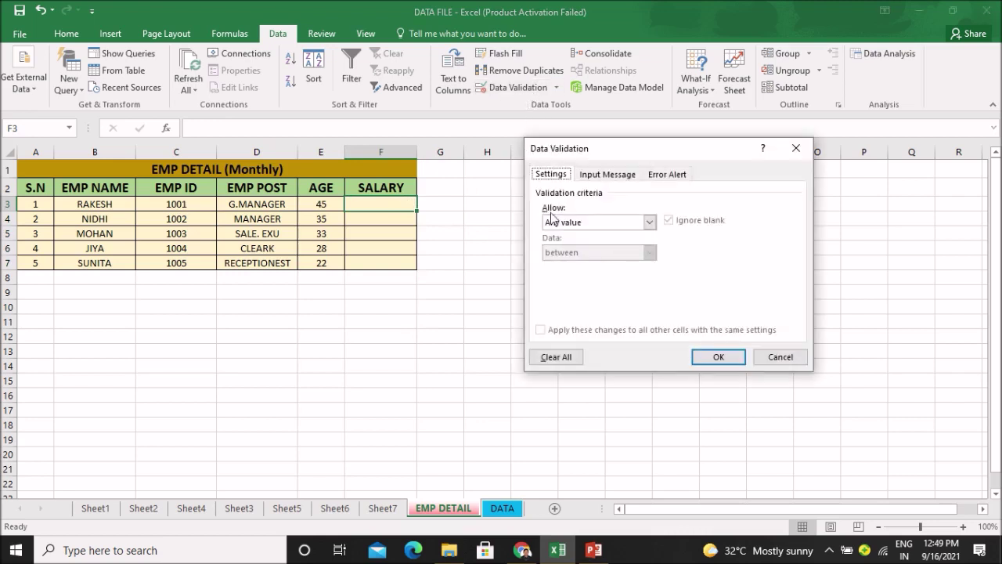
Set F3's validation to a List with source 50000,35000,30000,25000,20000.
{"action": "left_click", "coordinate": [595, 222]}
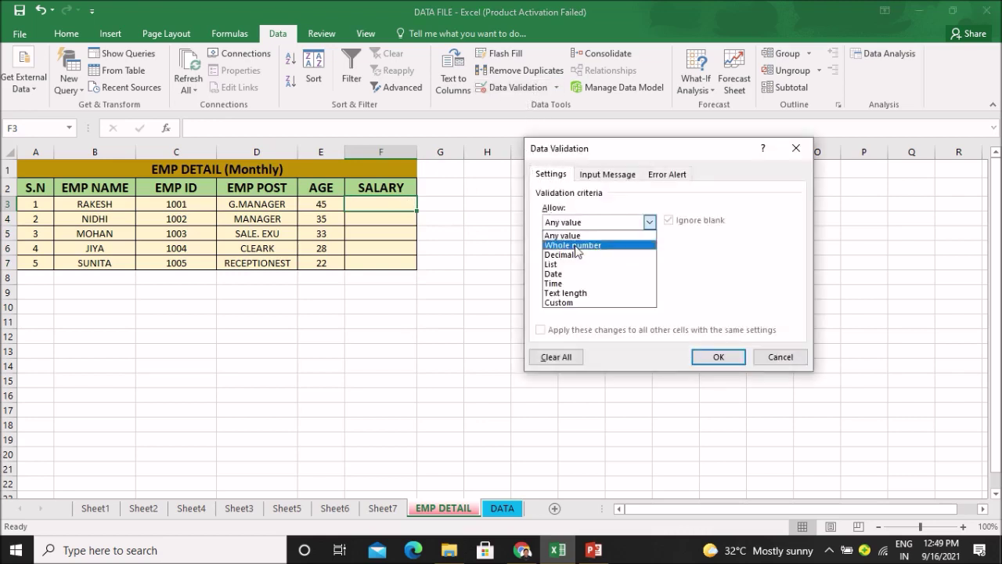
{"action": "left_click", "coordinate": [566, 264]}
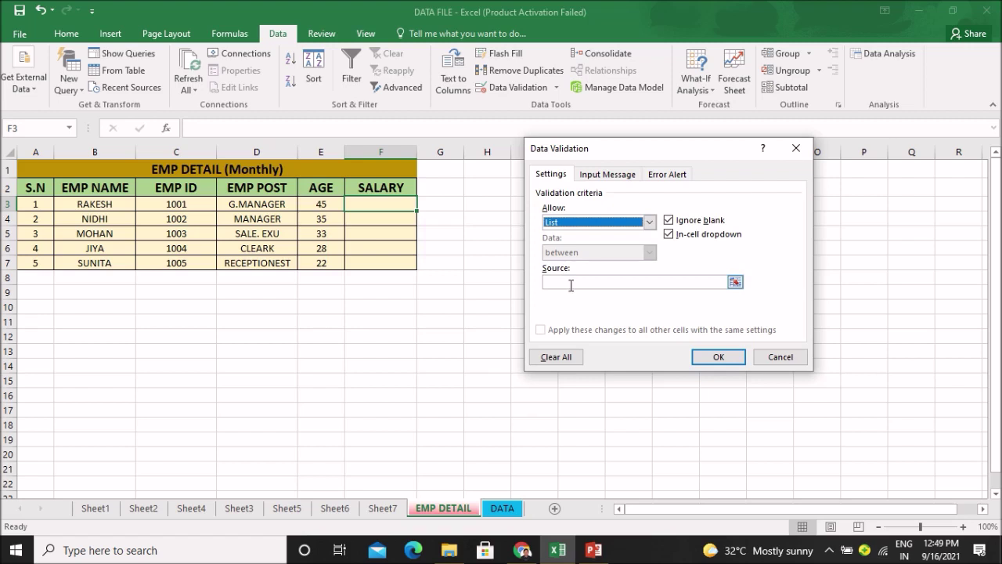
{"action": "left_click", "coordinate": [571, 283]}
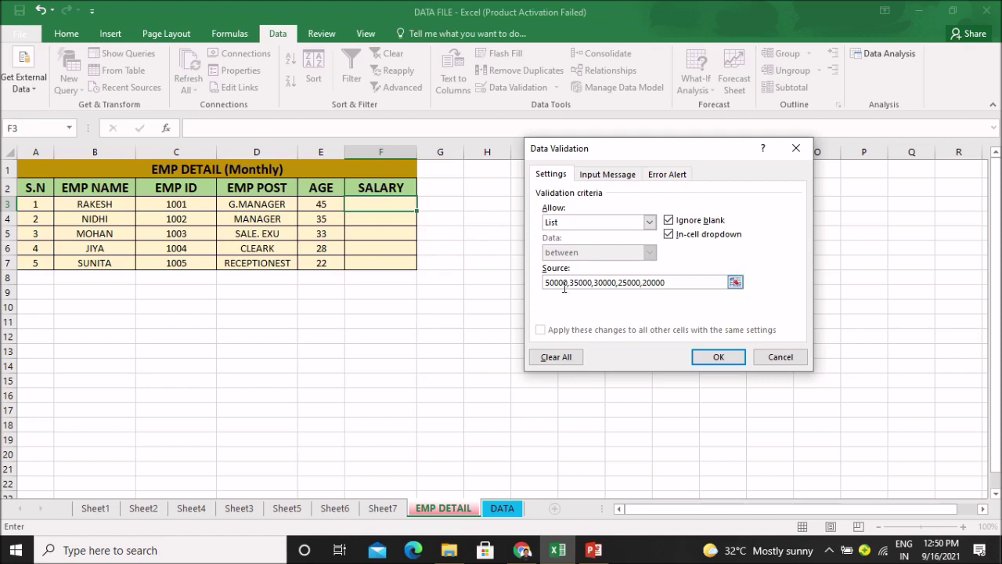
{"action": "left_click", "coordinate": [718, 357]}
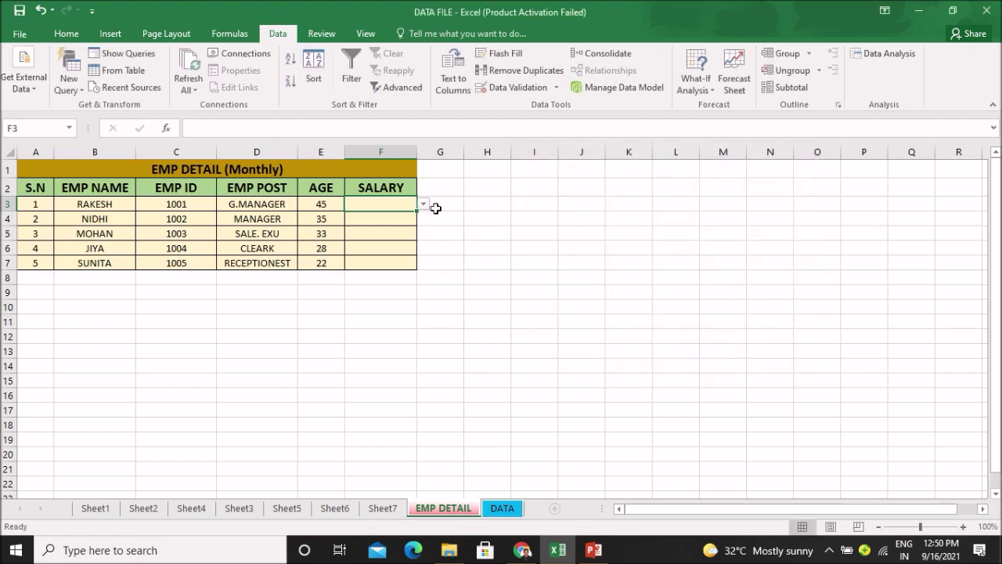
Pick 50000 from F3's salary drop-down, then reselect F3.
{"action": "left_click", "coordinate": [423, 205]}
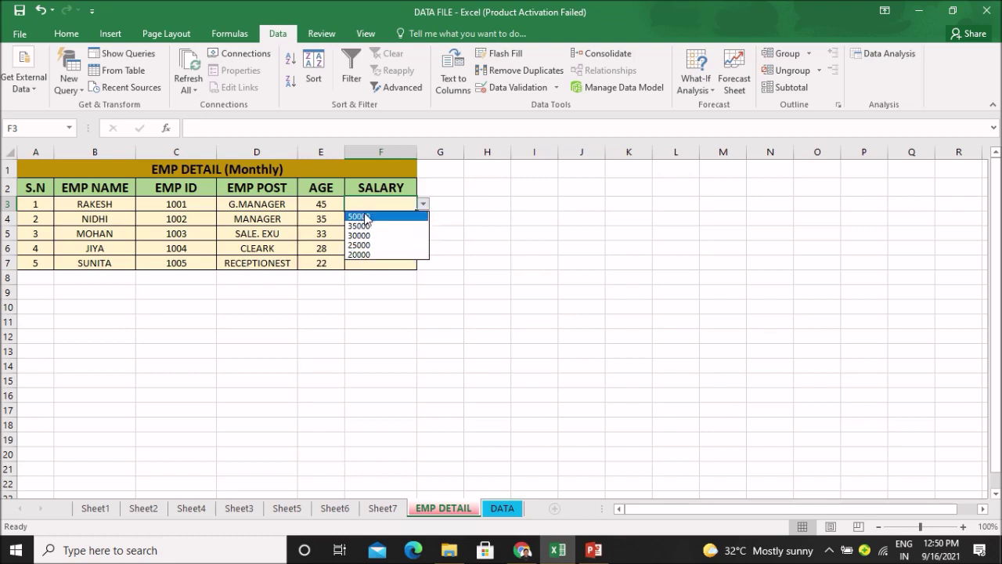
{"action": "left_click", "coordinate": [365, 217]}
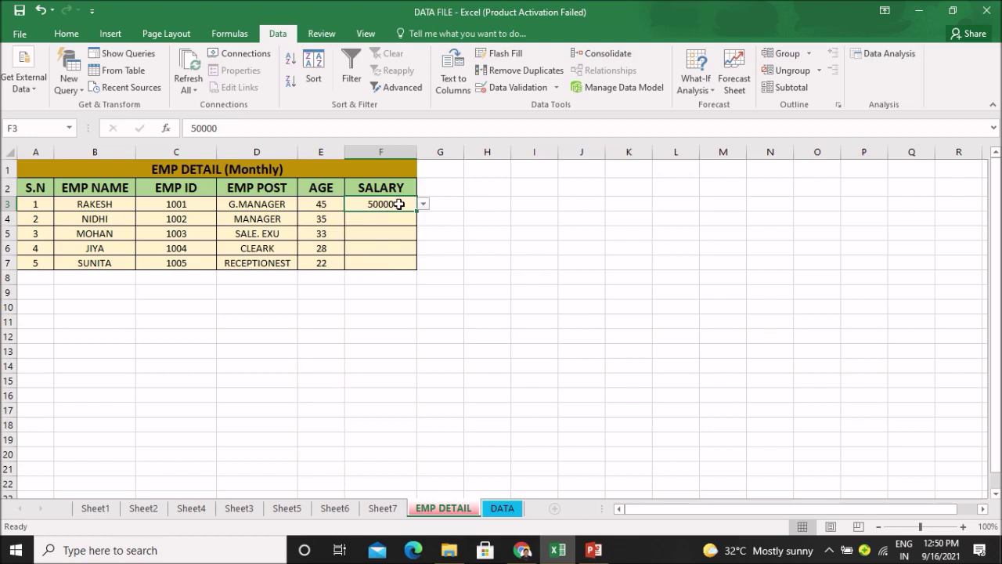
{"action": "left_click", "coordinate": [322, 204]}
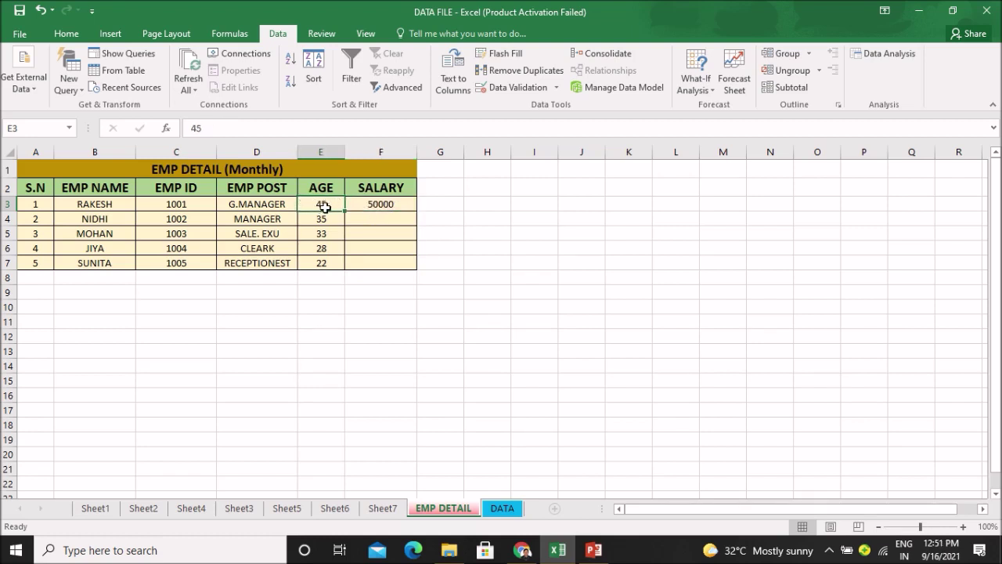
{"action": "left_click", "coordinate": [370, 205]}
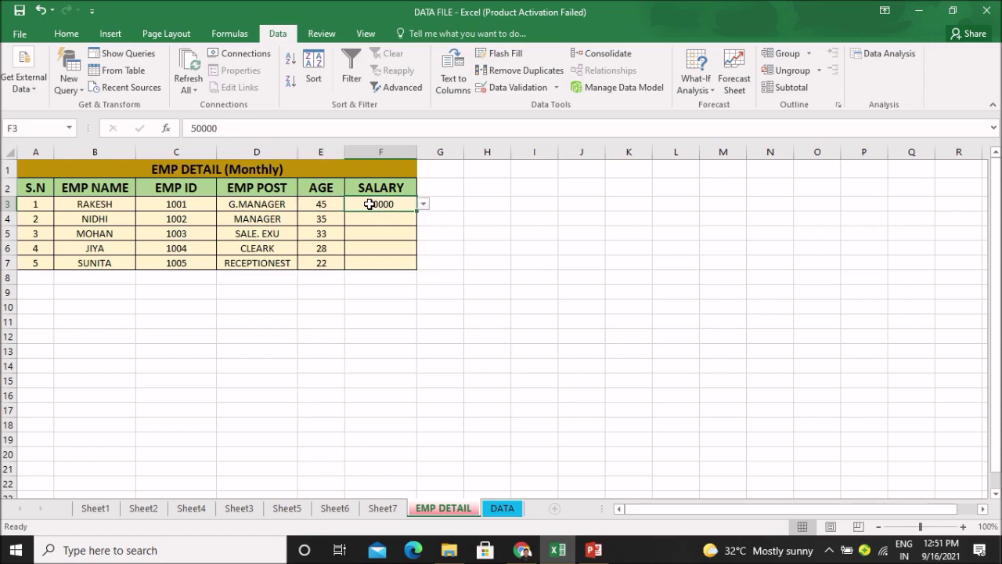
{"action": "double_click", "coordinate": [370, 203]}
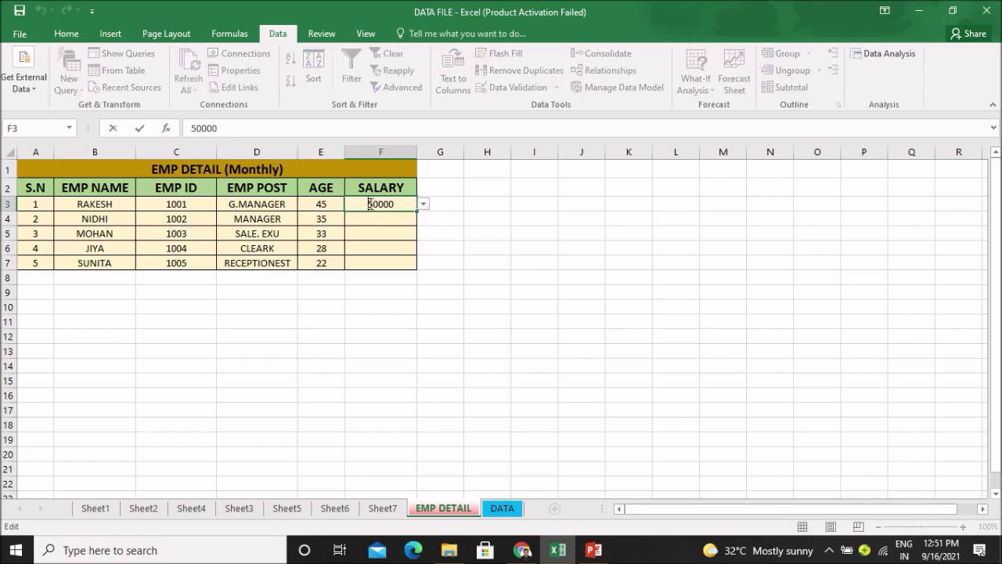
{"action": "left_click", "coordinate": [282, 204]}
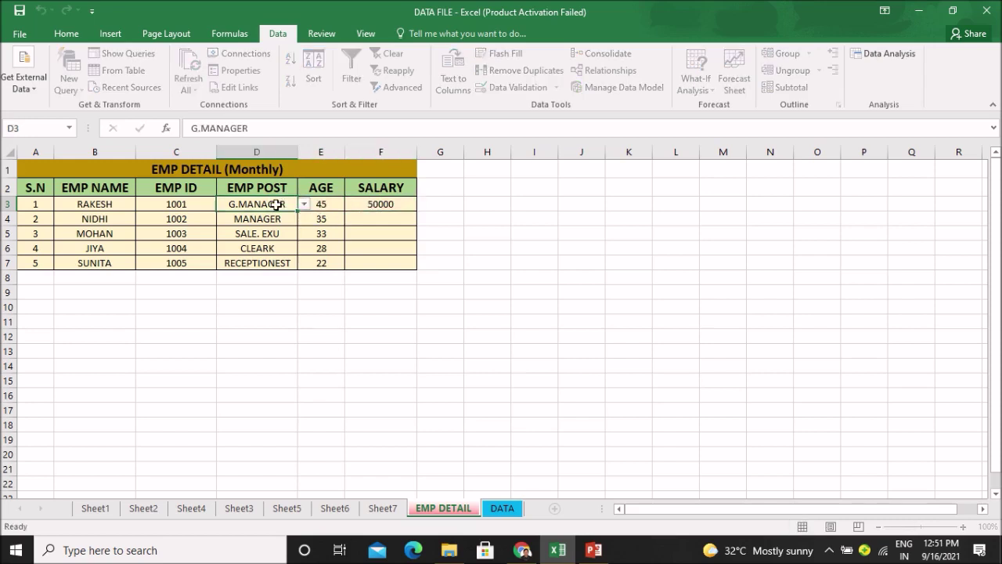
{"action": "left_click", "coordinate": [380, 204]}
Try 35000 and 25000 in F3 before settling back on 50000.
{"action": "left_click", "coordinate": [424, 205]}
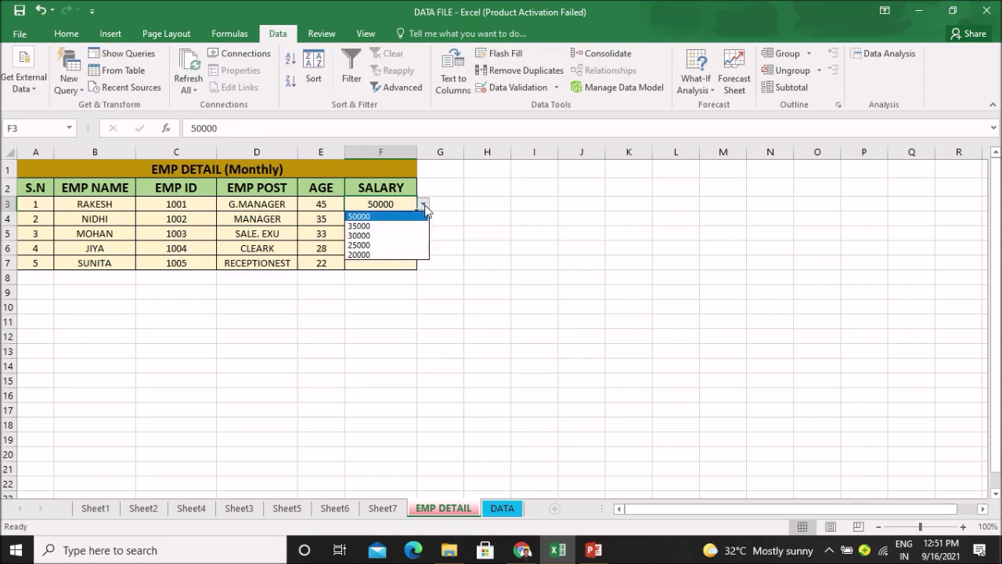
{"action": "left_click", "coordinate": [375, 226]}
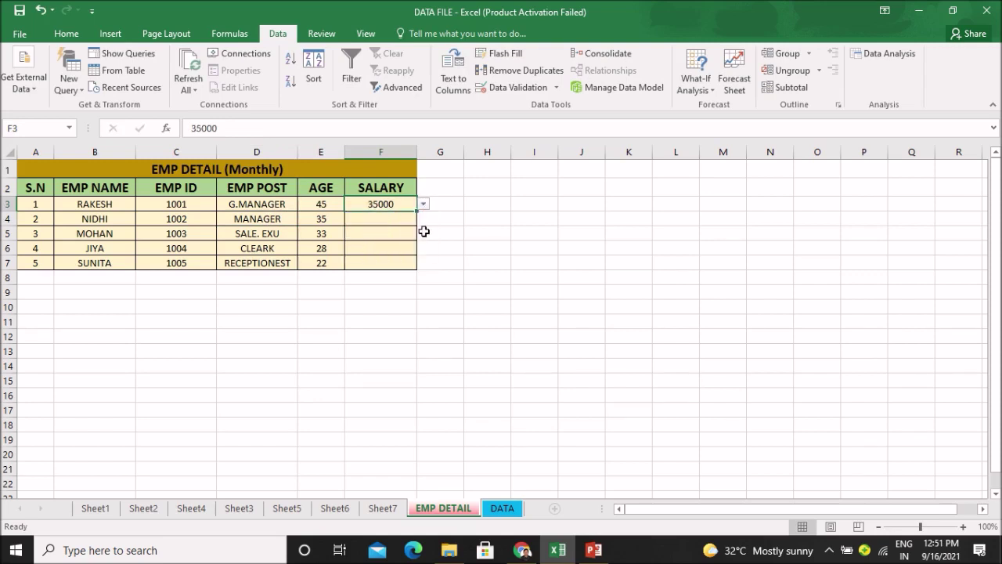
{"action": "left_click", "coordinate": [424, 206]}
{"action": "left_click", "coordinate": [389, 245]}
{"action": "left_click", "coordinate": [423, 205]}
{"action": "left_click", "coordinate": [404, 217]}
{"action": "left_click", "coordinate": [522, 248]}
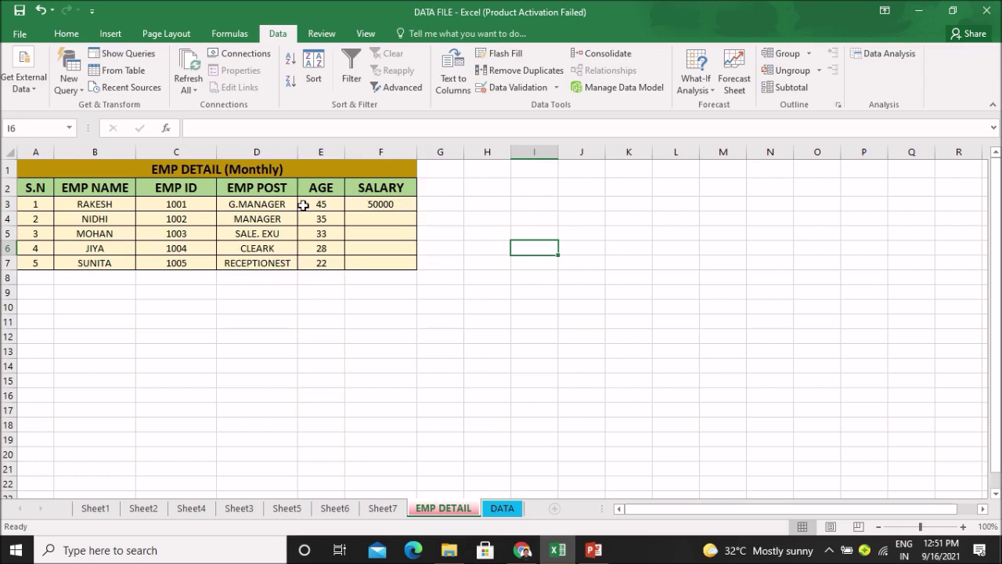
{"action": "left_click", "coordinate": [279, 203]}
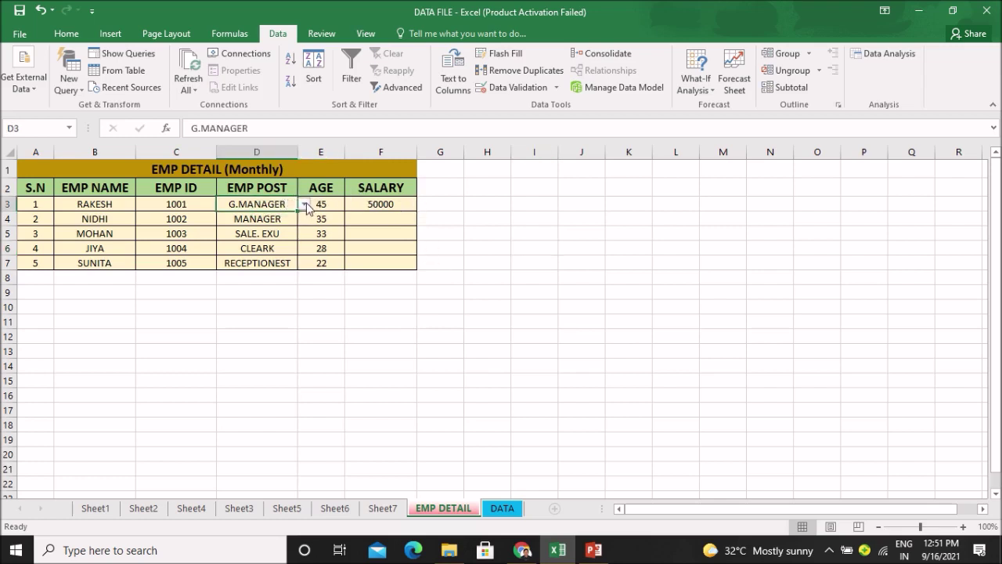